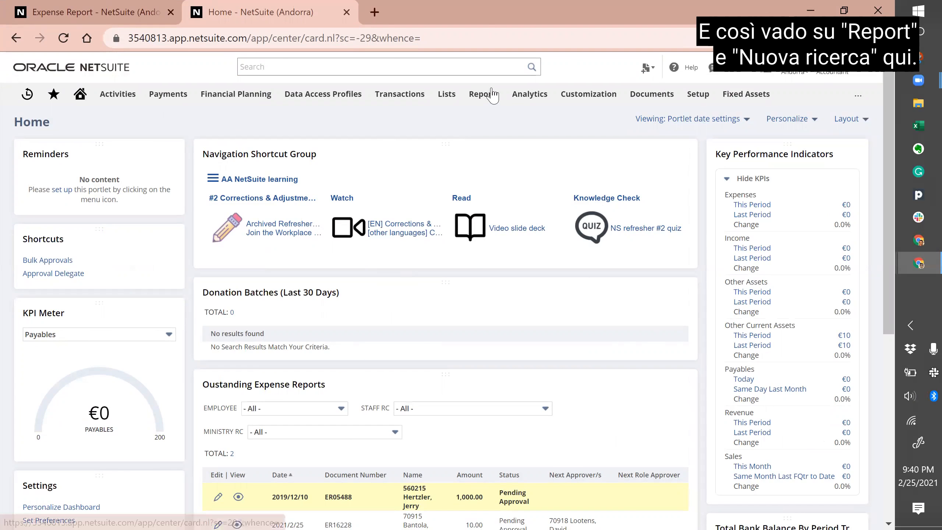
# Step: Start a new search and scroll the record-type list down to Transaction
pyautogui.moveTo(482, 94)
pyautogui.click(488, 205)
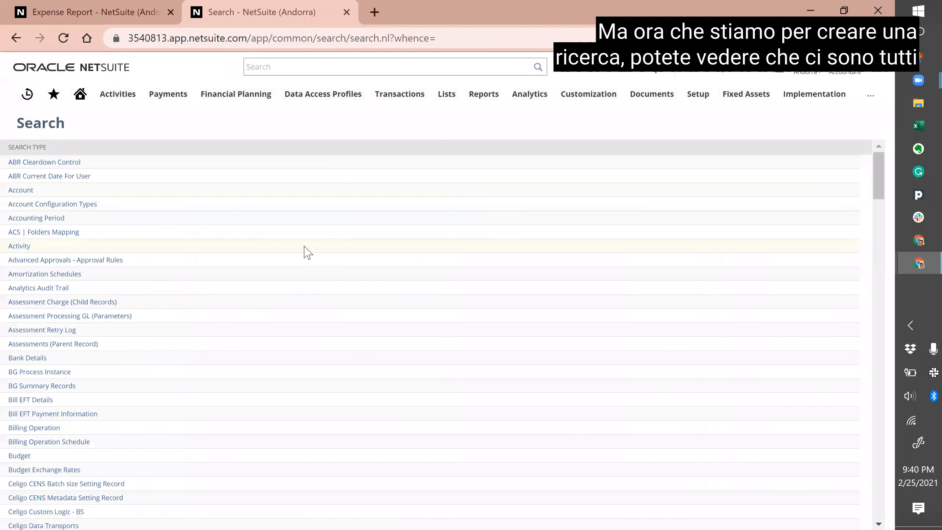
pyautogui.scroll(-2, 332, 280)
pyautogui.scroll(-20, 334, 279)
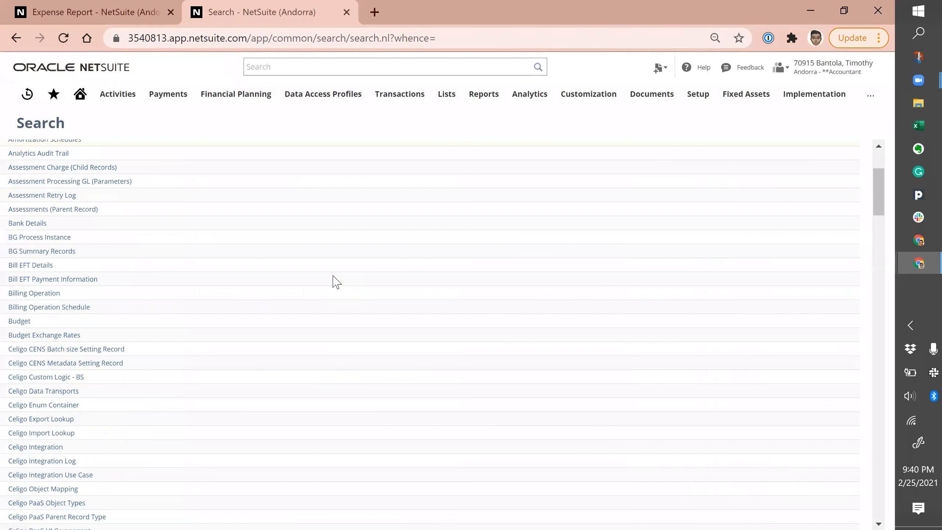
pyautogui.scroll(-12, 337, 282)
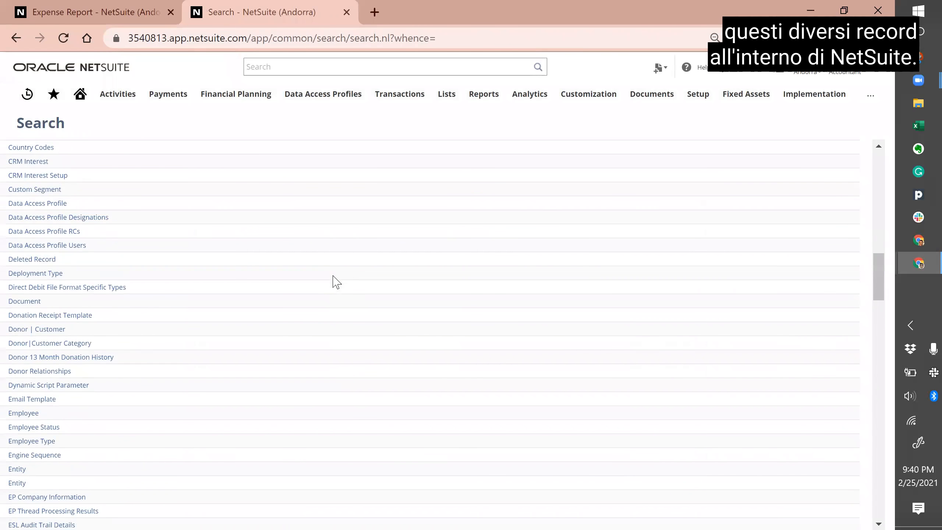
pyautogui.scroll(-10, 336, 282)
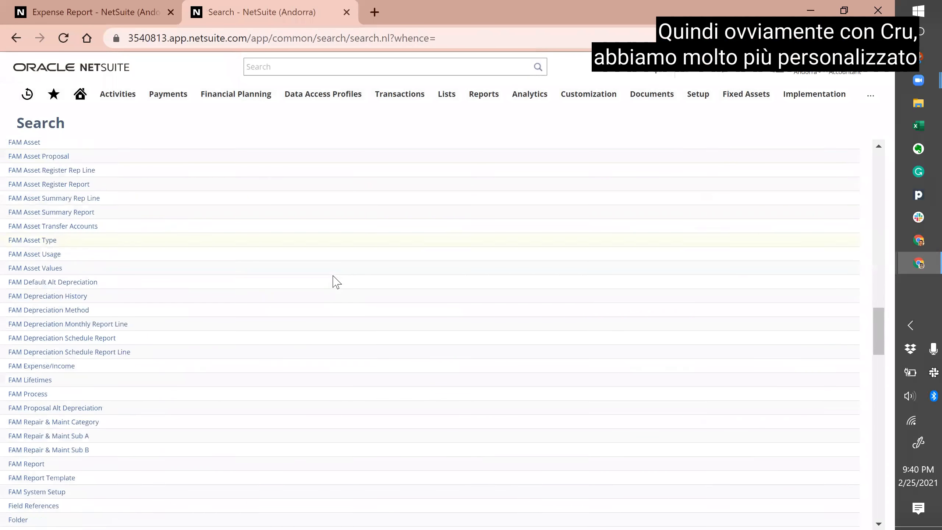
pyautogui.scroll(-5, 336, 282)
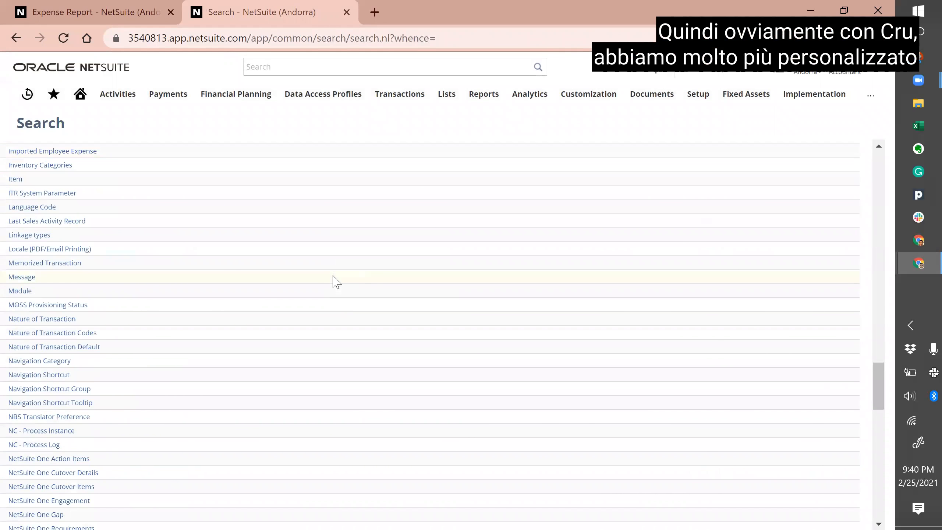
pyautogui.scroll(-5, 336, 282)
pyautogui.scroll(-10, 336, 282)
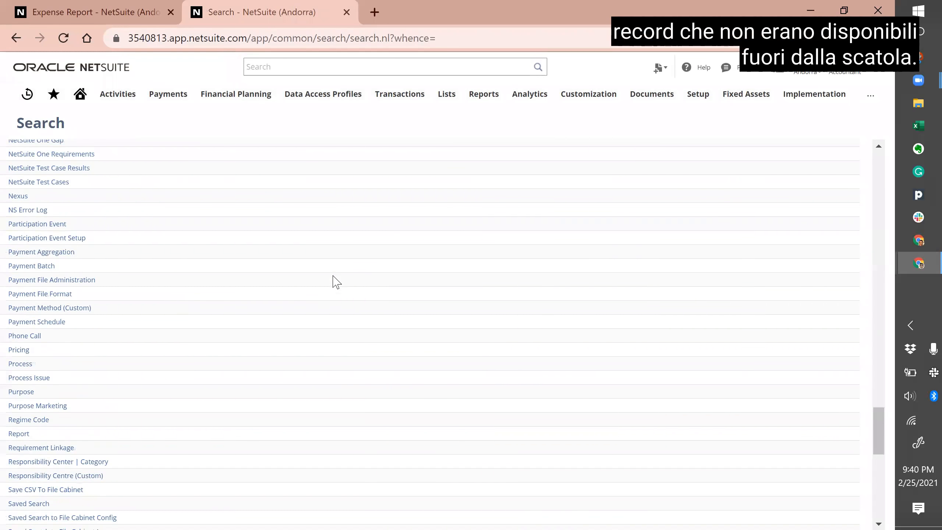
pyautogui.scroll(-10, 337, 282)
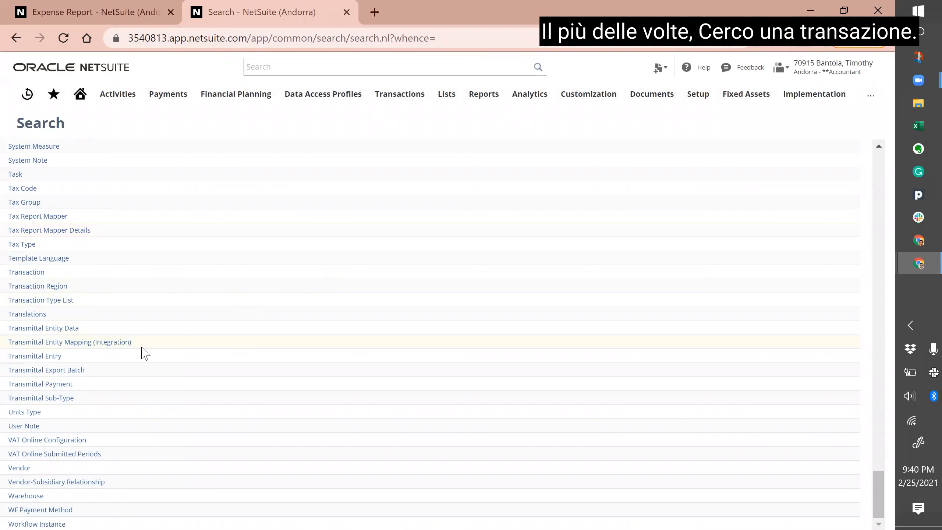
pyautogui.scroll(1, 182, 320)
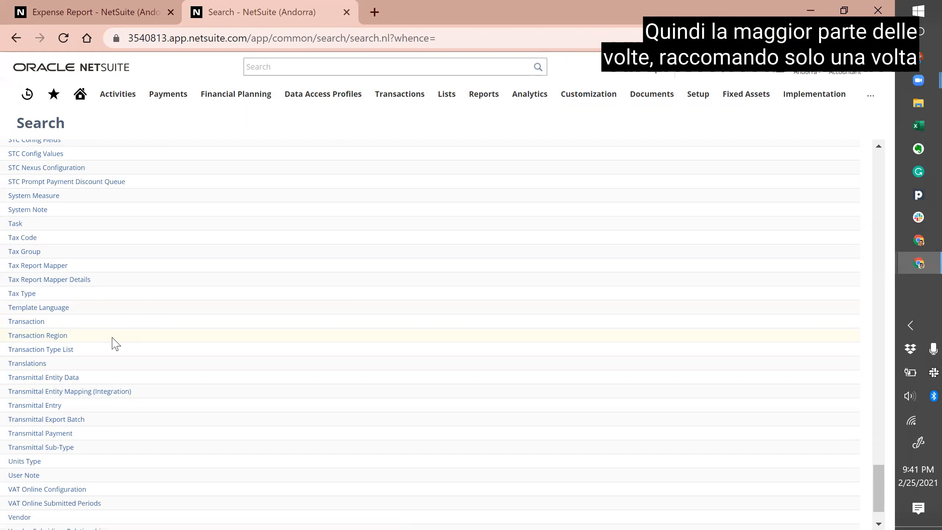
pyautogui.scroll(-1, 115, 343)
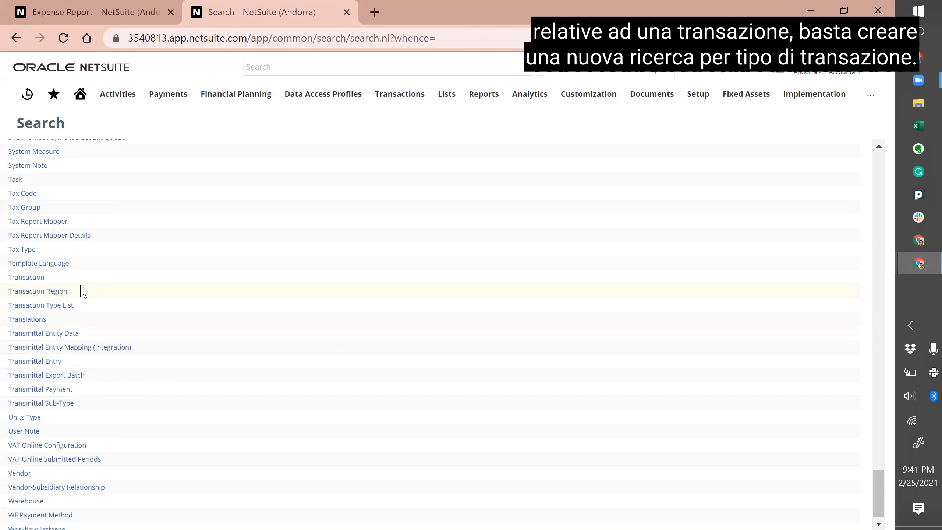
# Step: Run a Transaction search with no filters and scroll through its 38 results
pyautogui.click(34, 281)
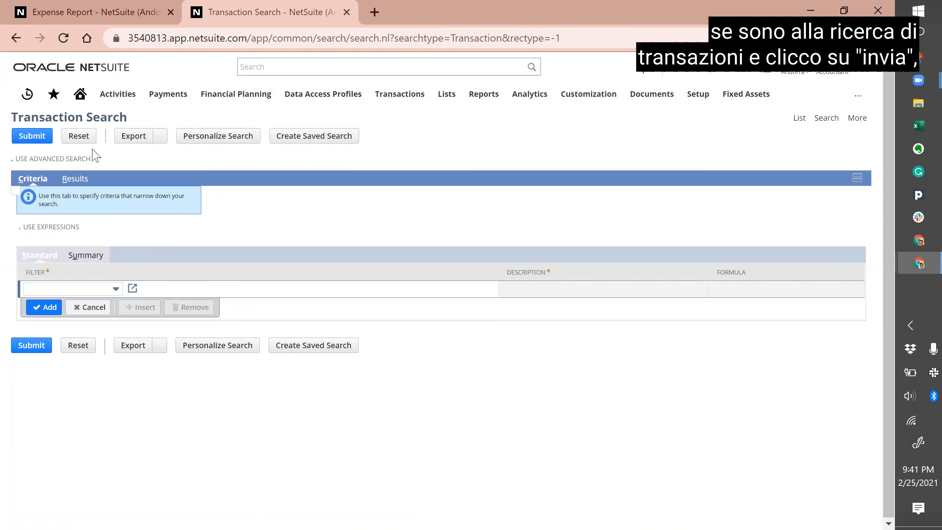
pyautogui.click(32, 137)
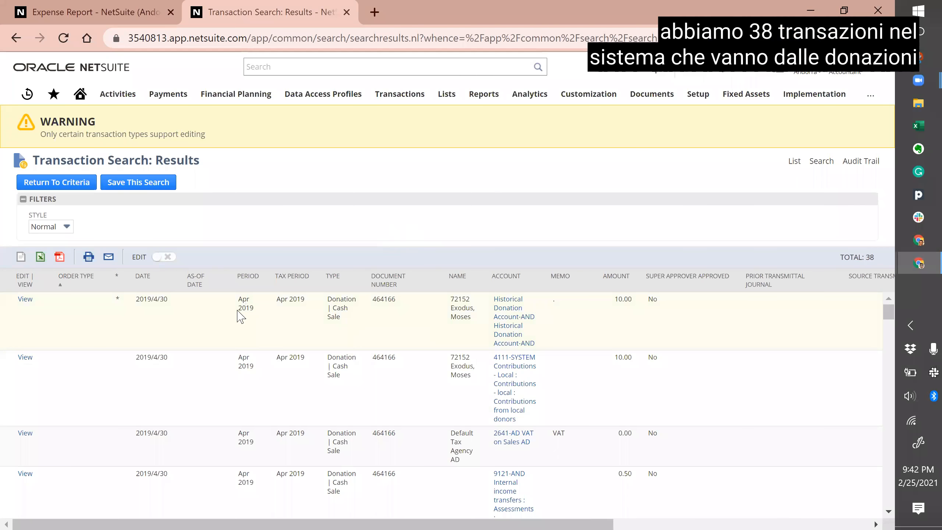
pyautogui.scroll(-3, 246, 346)
pyautogui.scroll(-10, 246, 346)
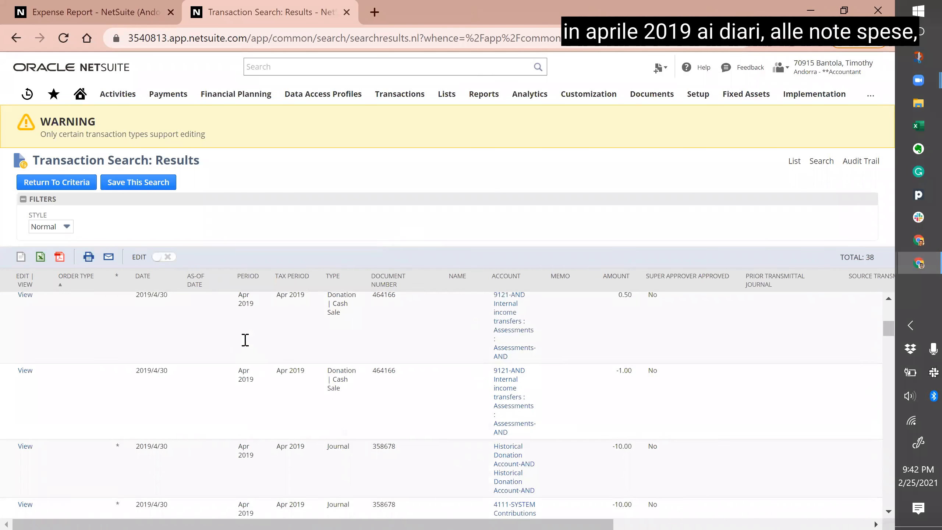
pyautogui.scroll(-10, 293, 404)
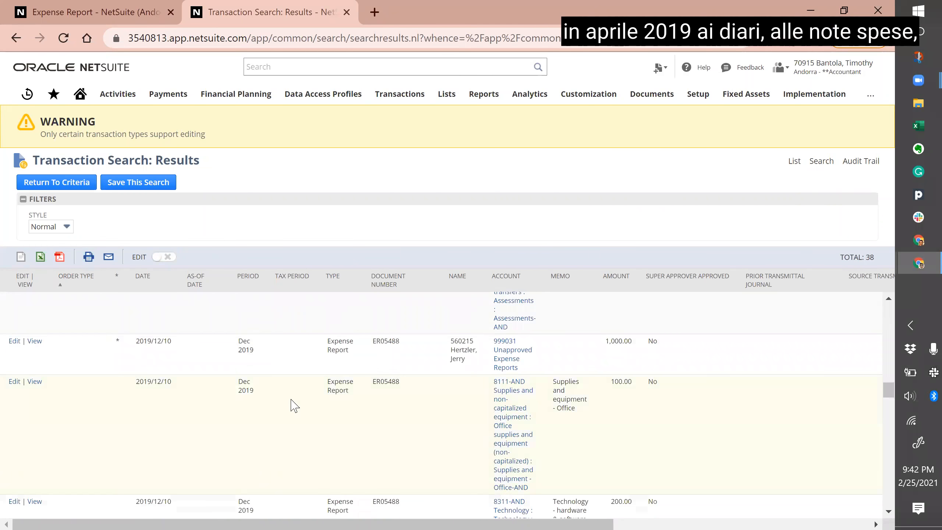
pyautogui.scroll(-5, 293, 405)
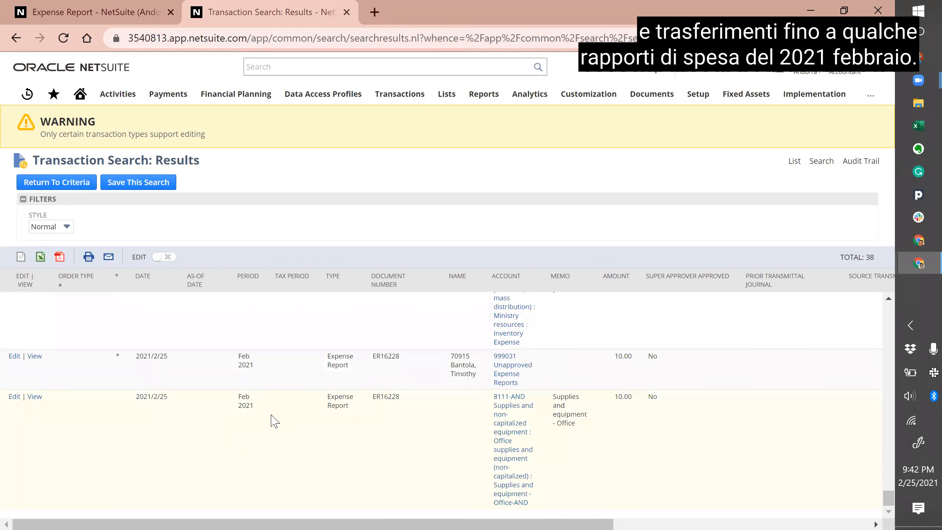
# Step: Go back to the criteria and create a saved search from this transaction search
pyautogui.click(61, 183)
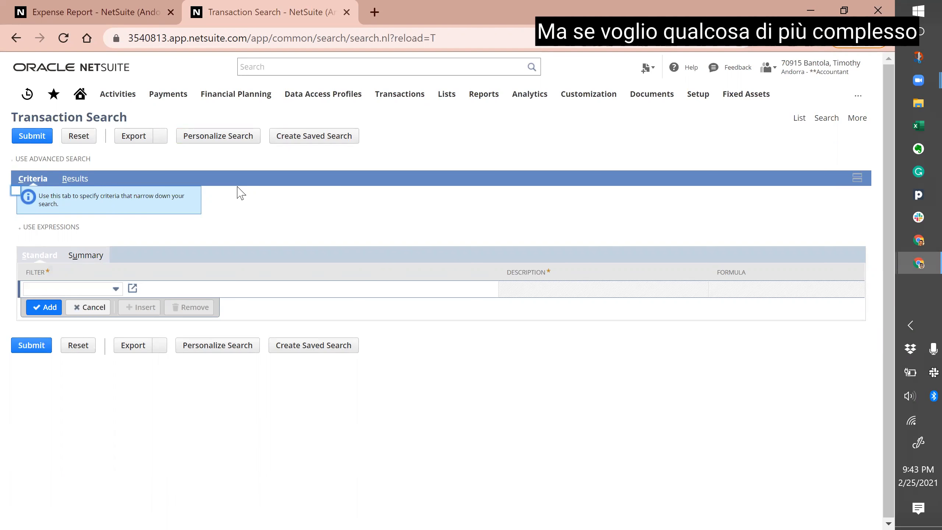
pyautogui.click(308, 143)
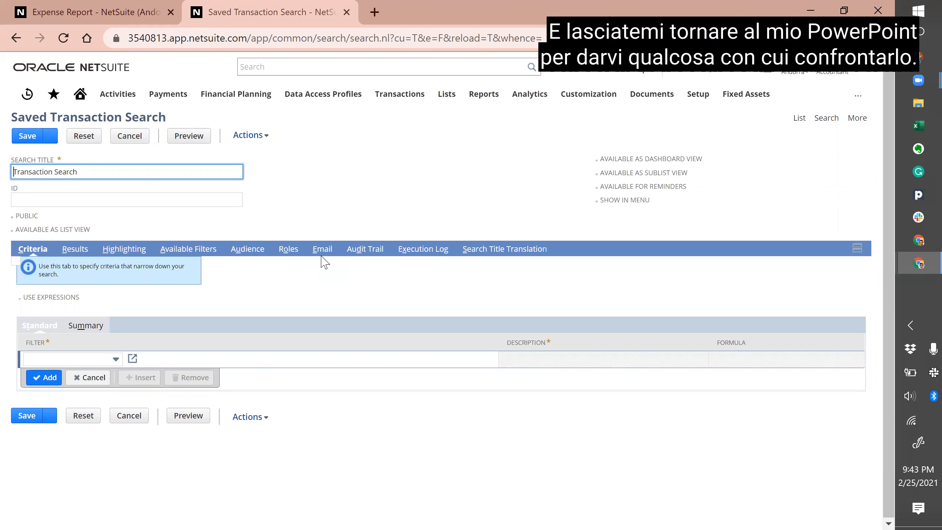
# Step: Show the slide 10 Saved Account Search screenshot in Google Slides, then return to NetSuite
pyautogui.hotkey('alt', 'Tab')
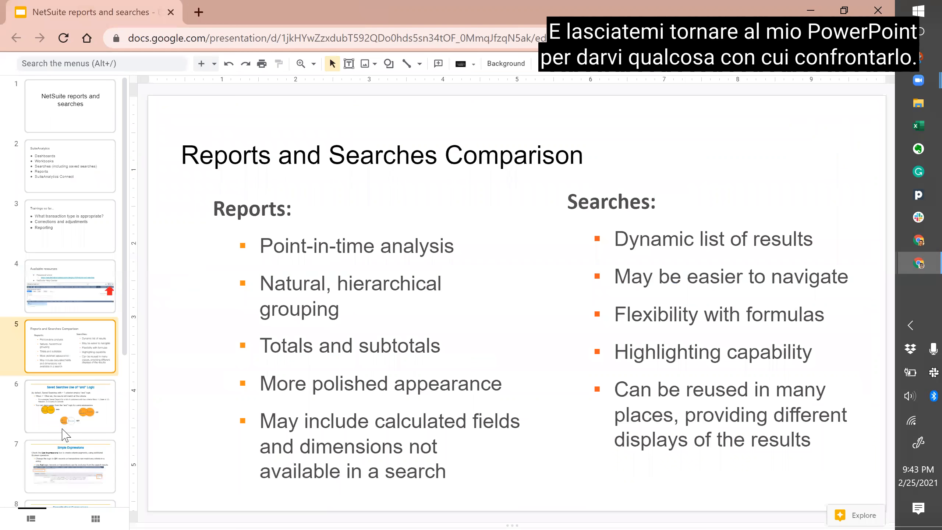
pyautogui.scroll(-4, 78, 343)
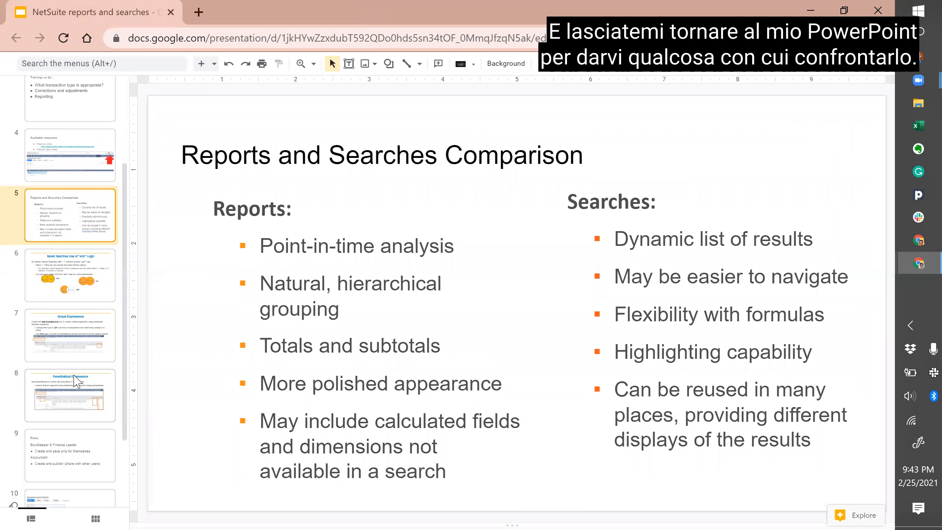
pyautogui.scroll(-3, 76, 380)
pyautogui.click(66, 412)
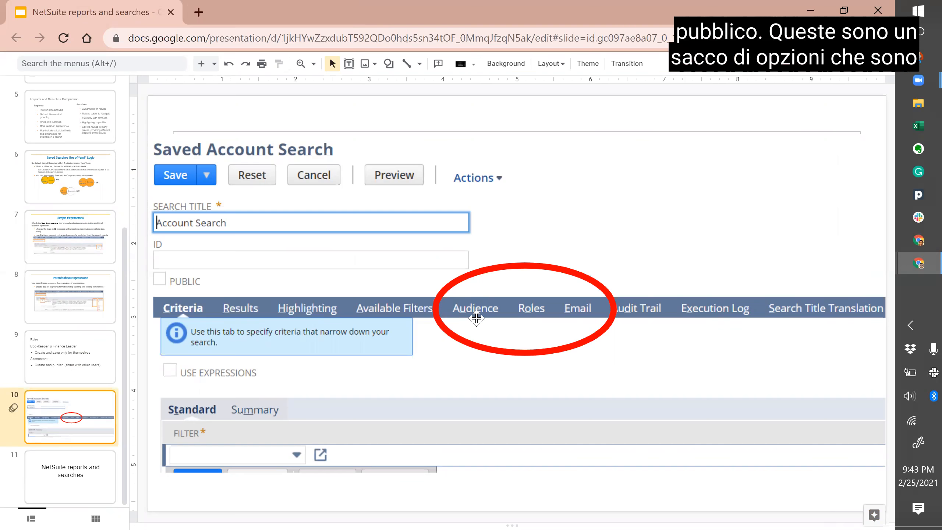
pyautogui.hotkey('alt', 'Tab')
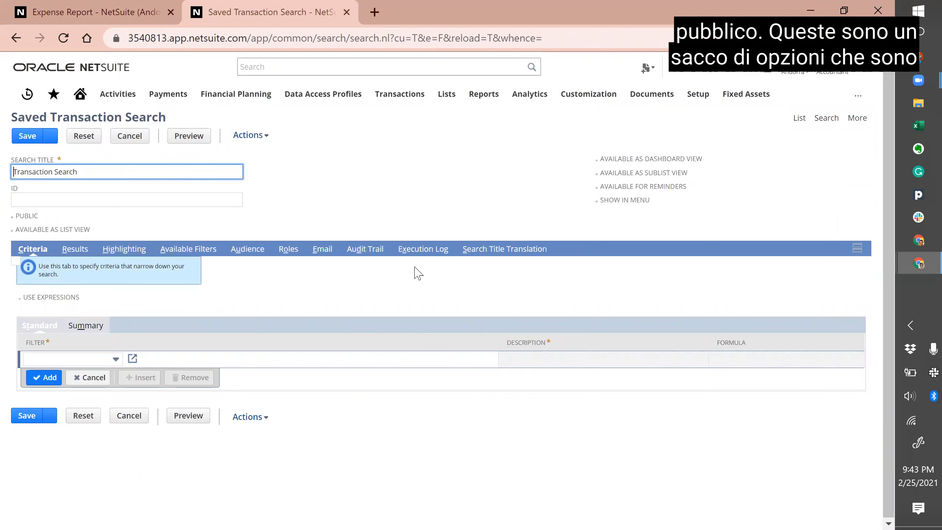
# Step: Check the Audience, Roles and Email subtabs, then bring up the Criteria filter field list
pyautogui.moveTo(850, 76)
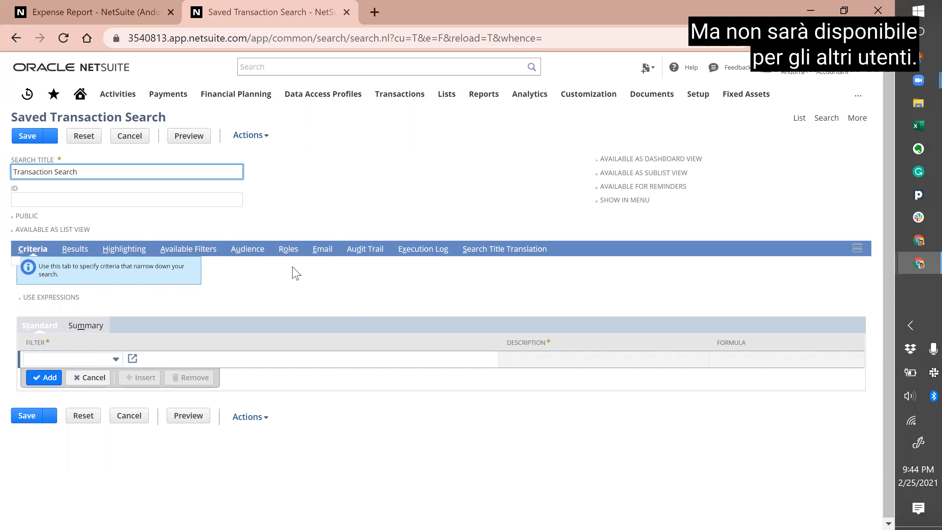
pyautogui.moveTo(831, 82)
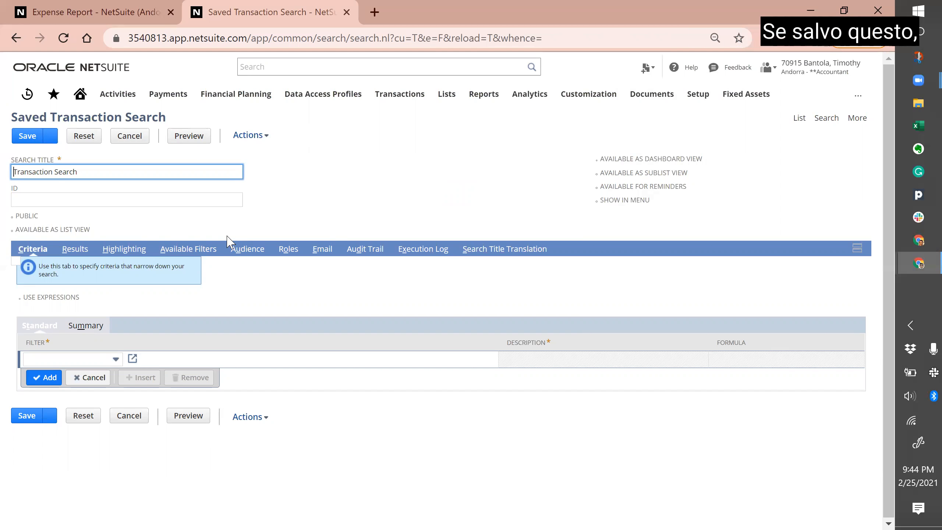
pyautogui.click(246, 258)
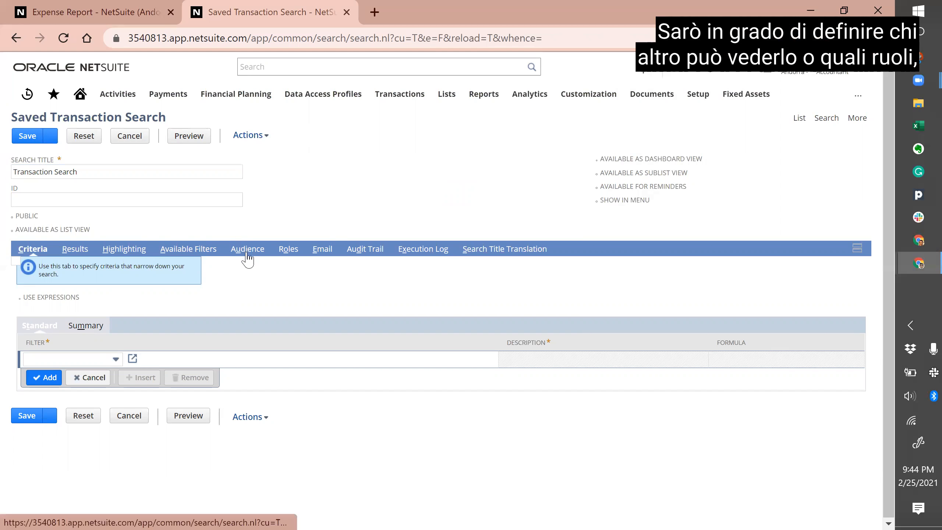
pyautogui.click(295, 250)
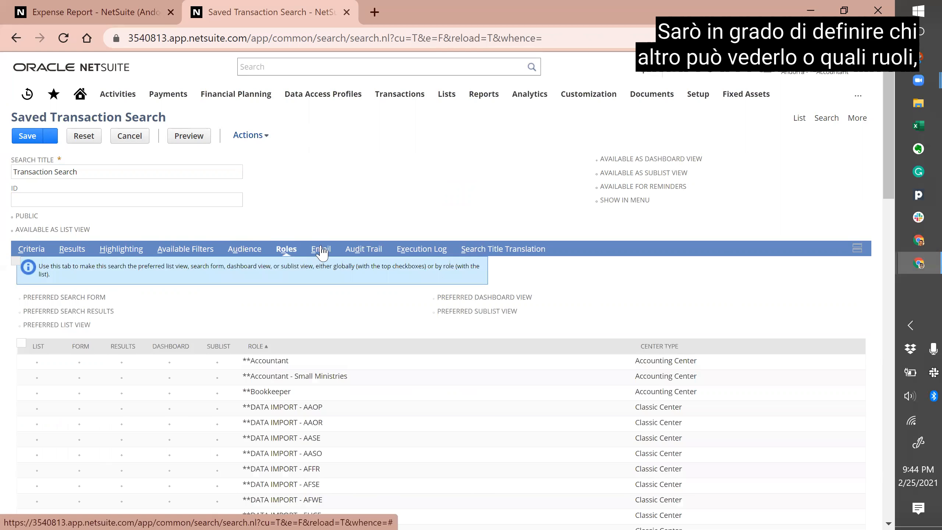
pyautogui.click(321, 250)
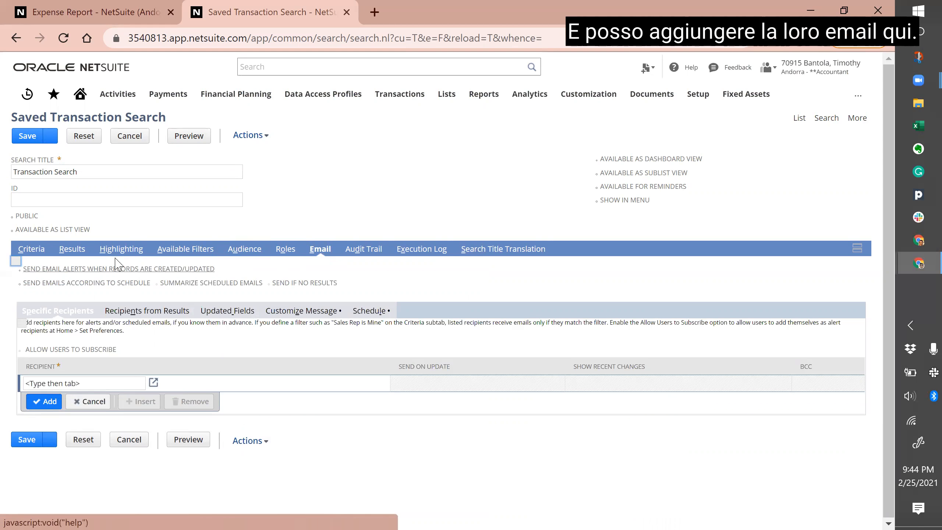
pyautogui.click(30, 249)
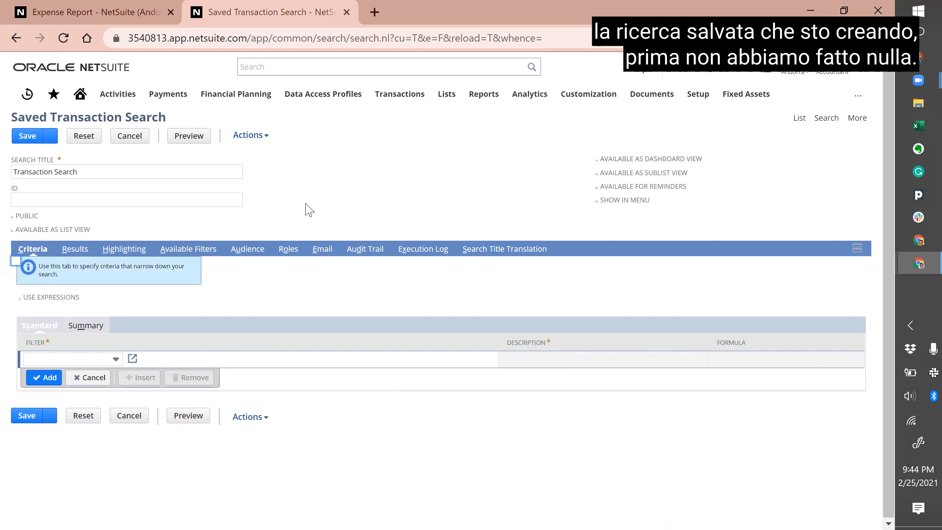
pyautogui.click(74, 359)
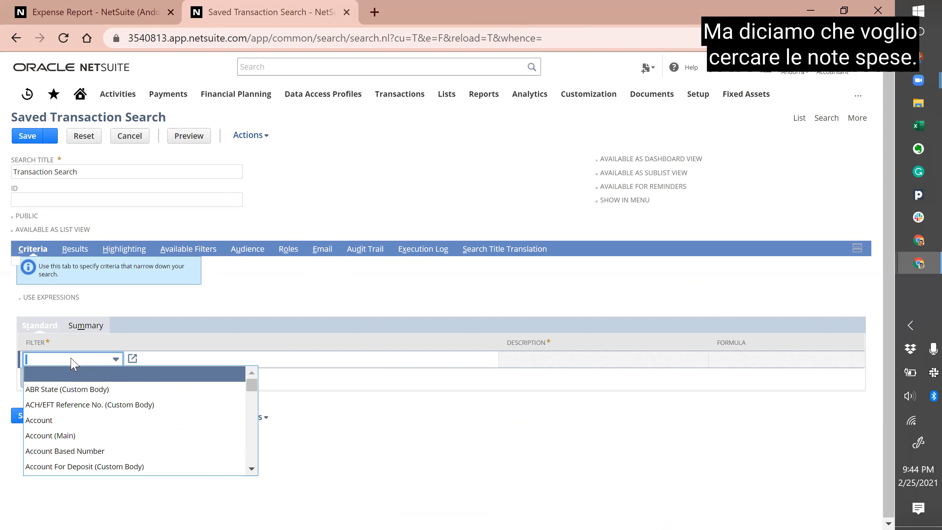
# Step: Add a Type filter set to Expense Report, discarding a mistaken document-number filter
pyautogui.write('type')
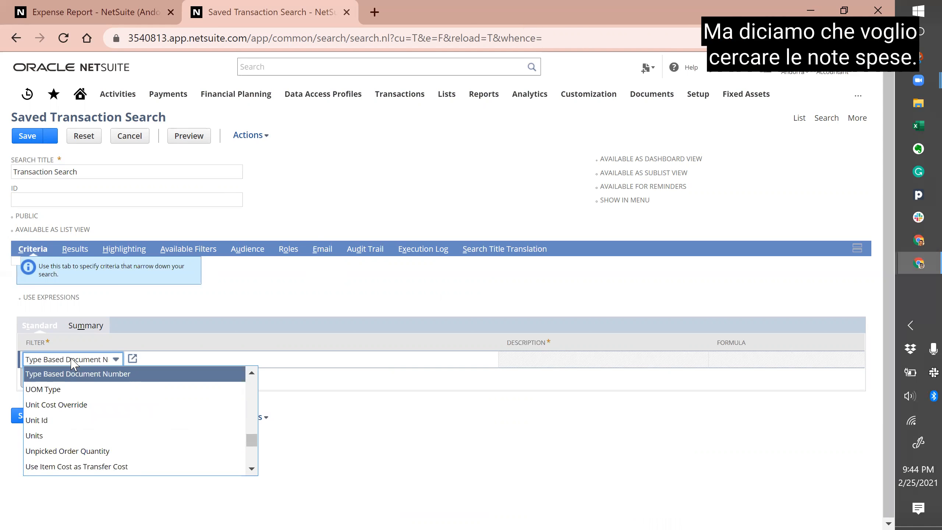
pyautogui.press('Return')
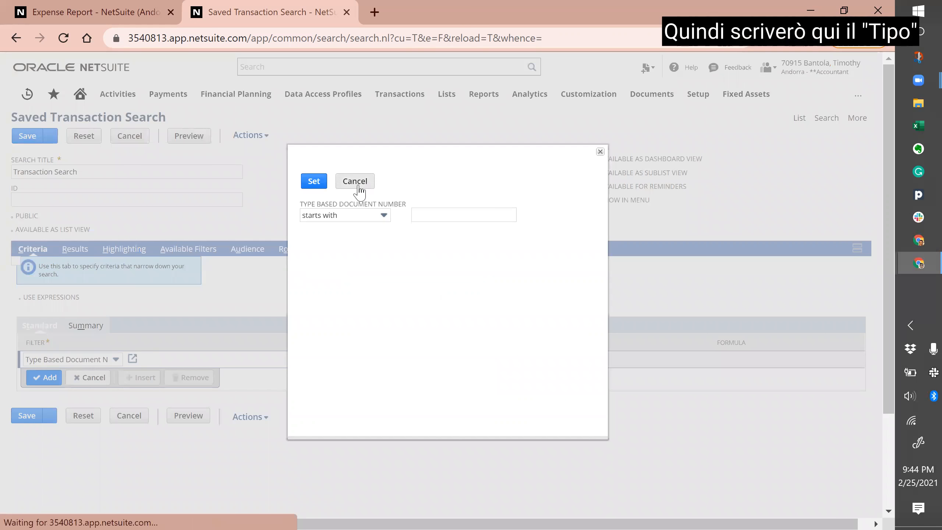
pyautogui.click(355, 181)
pyautogui.click(85, 359)
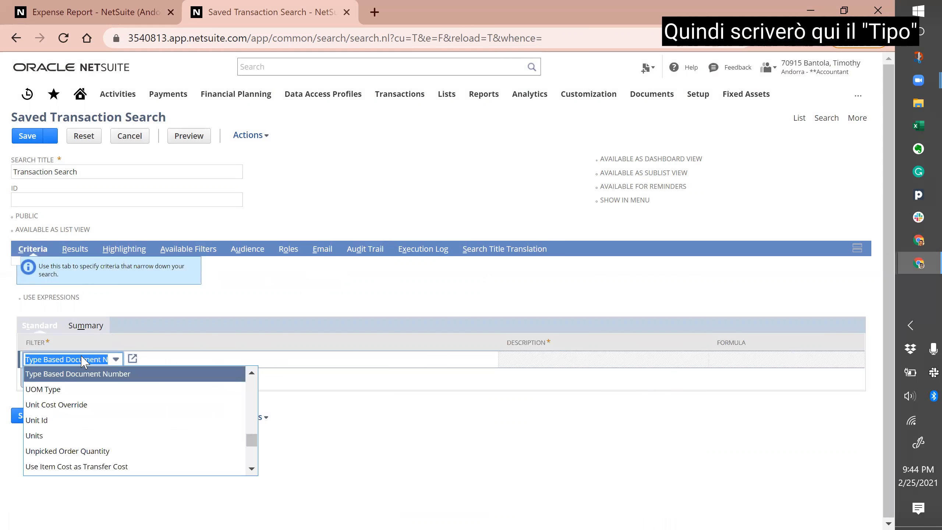
pyautogui.write('Type')
pyautogui.press('Return')
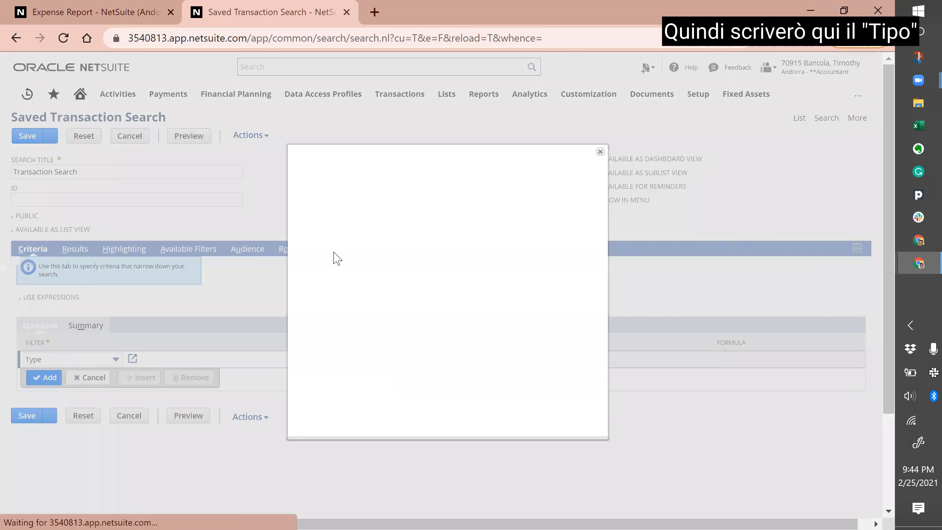
pyautogui.write('expense')
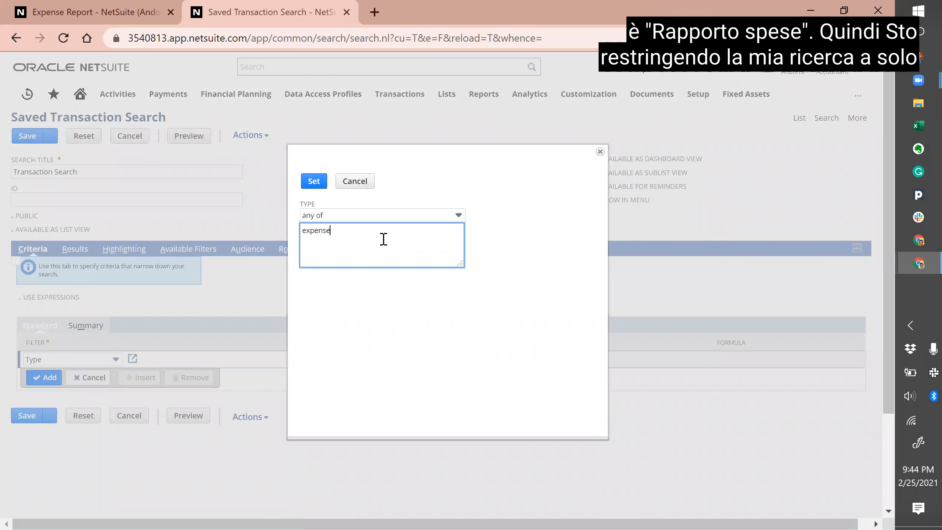
pyautogui.write(' report')
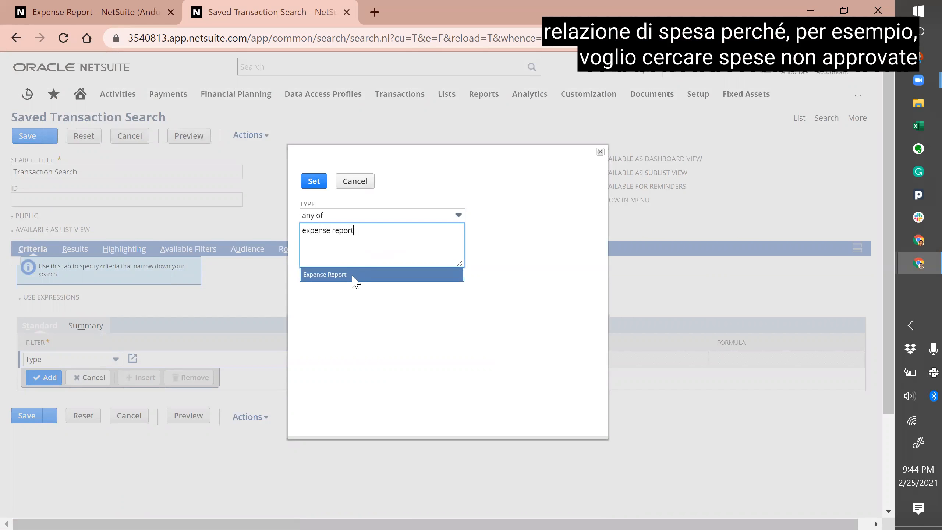
pyautogui.click(352, 277)
pyautogui.click(314, 181)
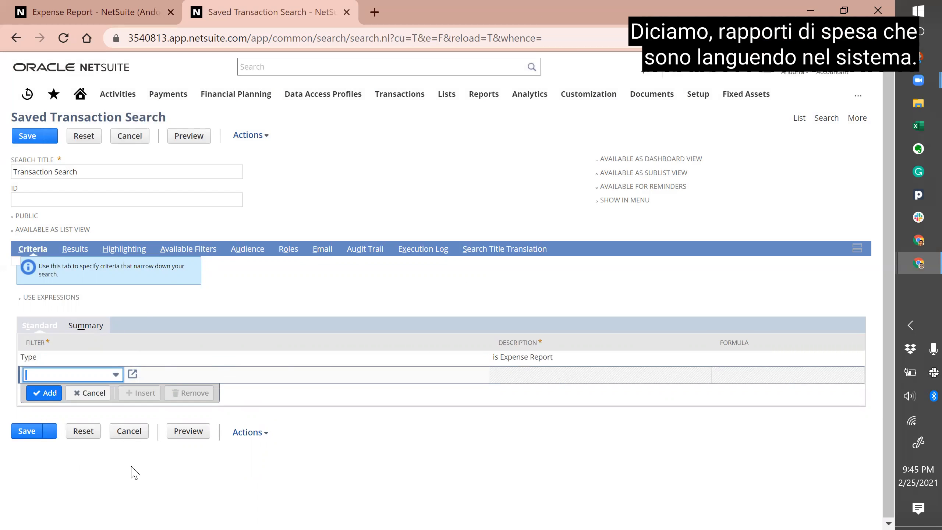
# Step: Add an Approval Status = Pending Approval filter and preview the results
pyautogui.write('approval s')
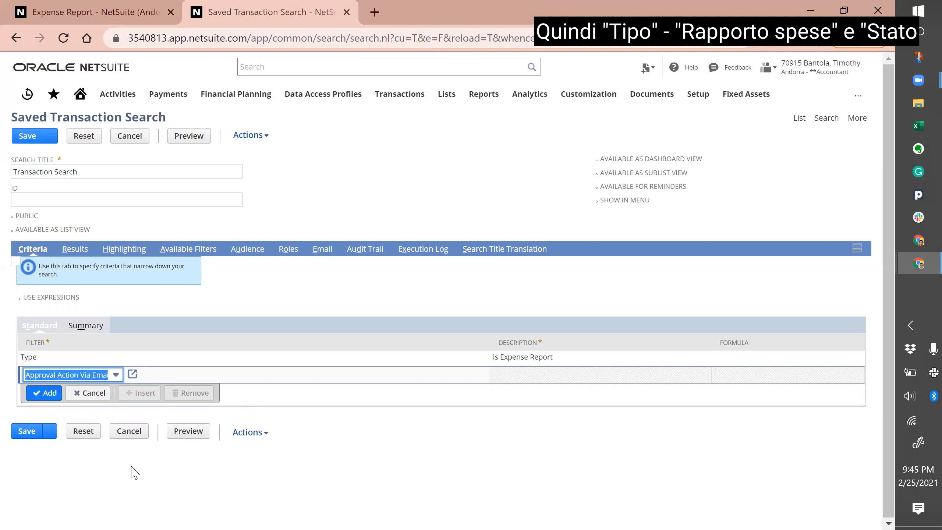
pyautogui.press('Tab')
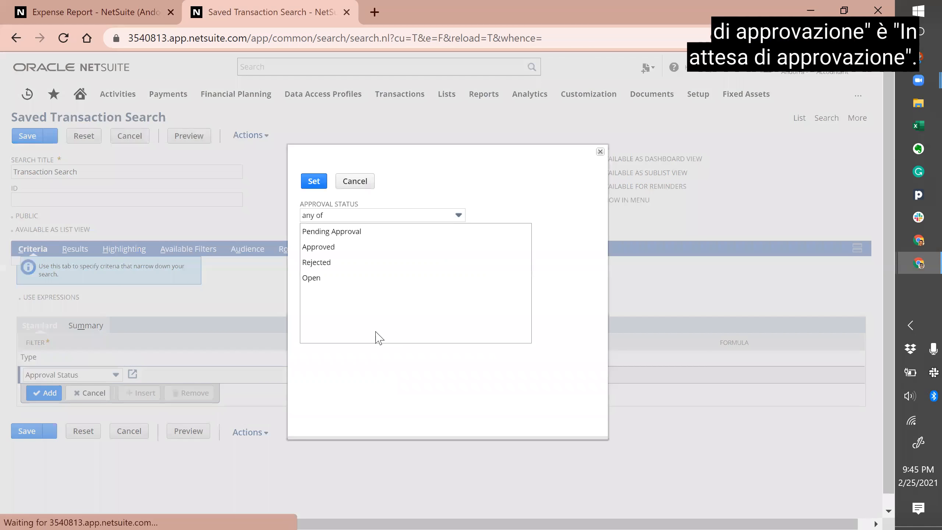
pyautogui.click(357, 234)
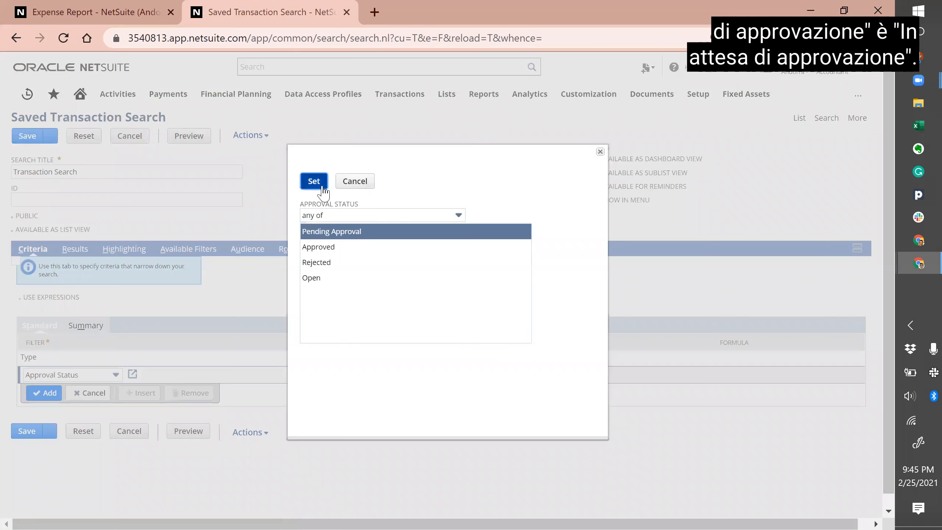
pyautogui.click(313, 182)
pyautogui.click(191, 136)
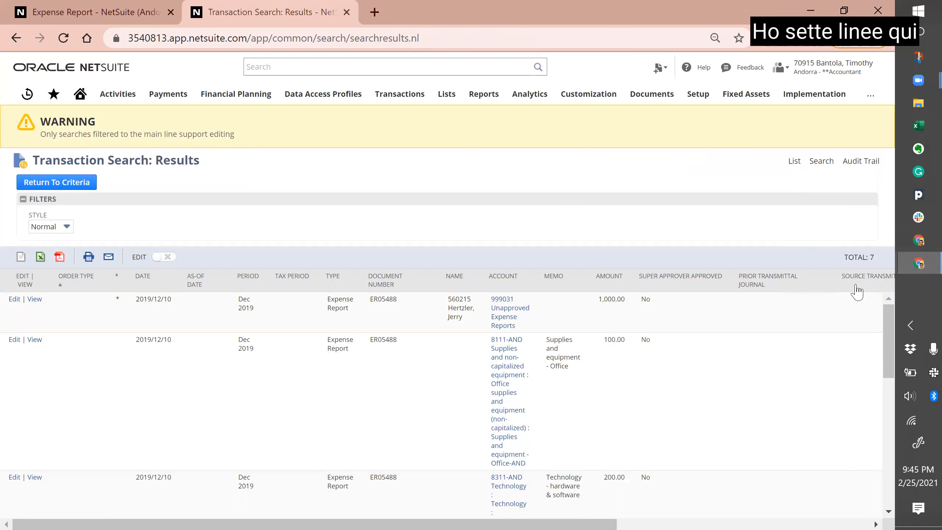
# Step: Collapse the filters panel and scroll through the seven pending expense report lines
pyautogui.scroll(-1, 387, 464)
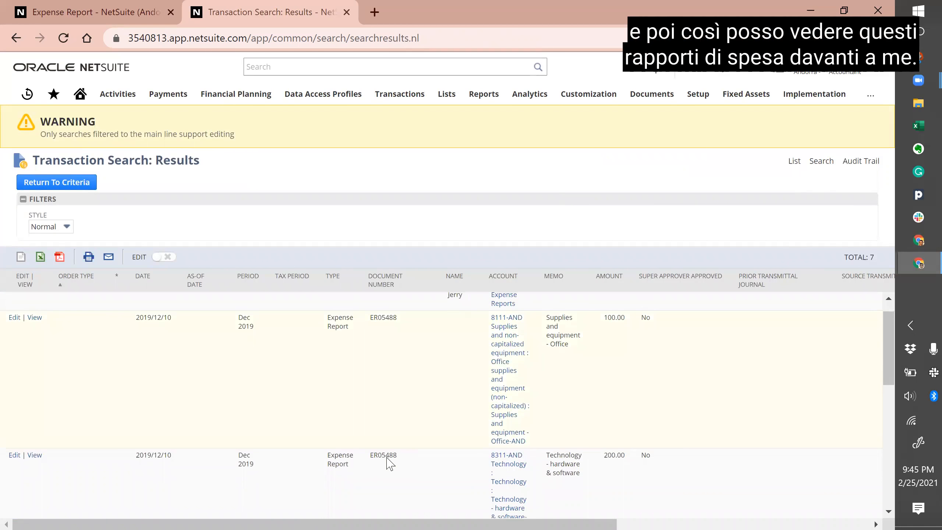
pyautogui.click(23, 199)
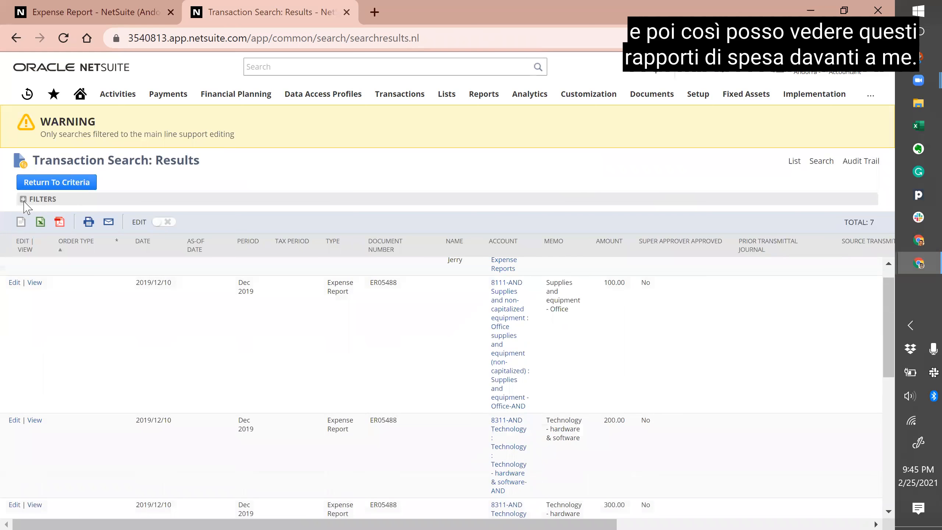
pyautogui.scroll(-4, 235, 386)
pyautogui.scroll(-4, 234, 386)
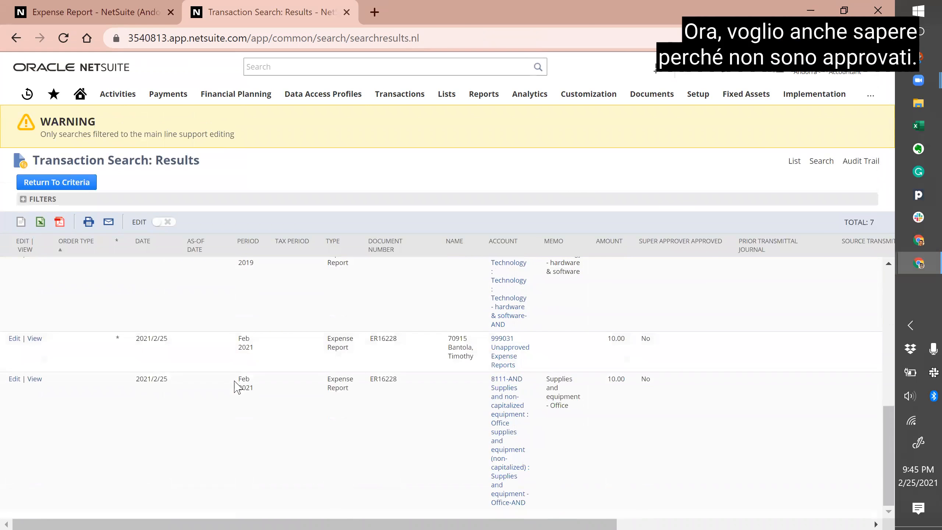
pyautogui.scroll(6, 235, 386)
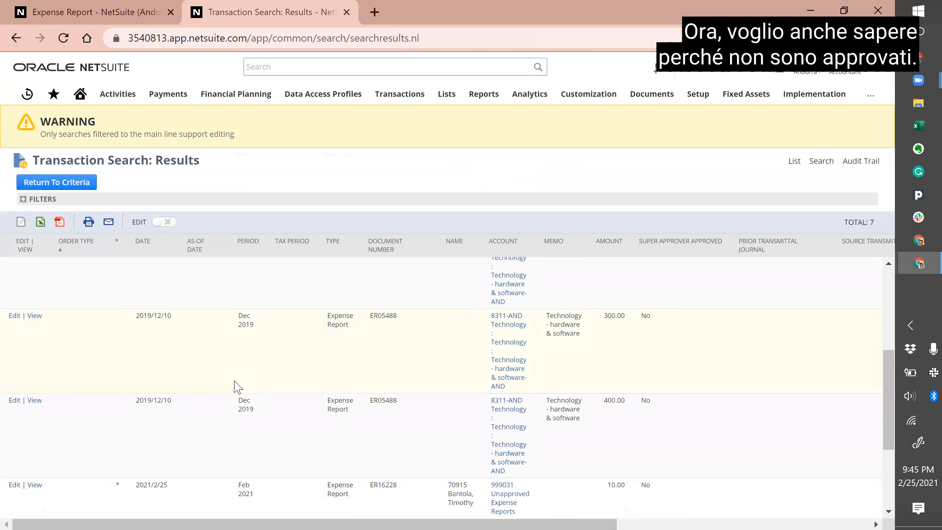
pyautogui.scroll(3, 234, 386)
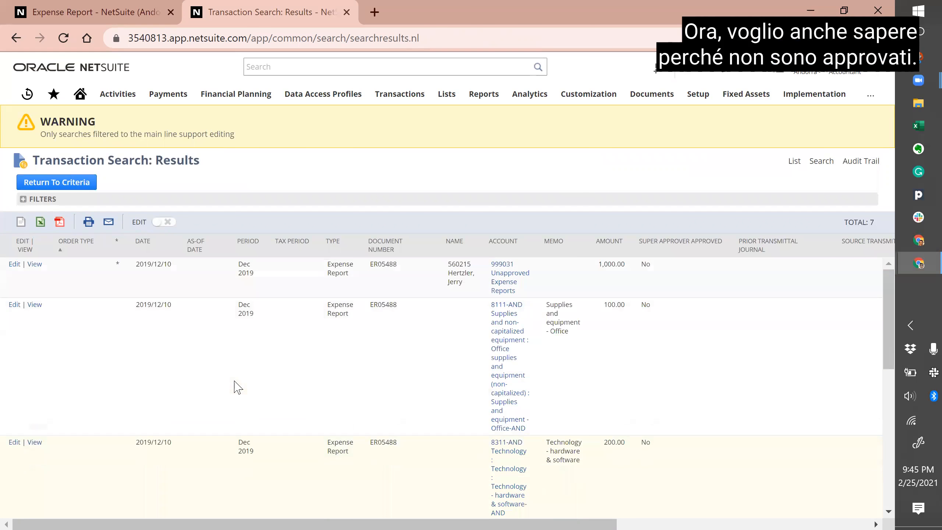
pyautogui.scroll(-1, 236, 386)
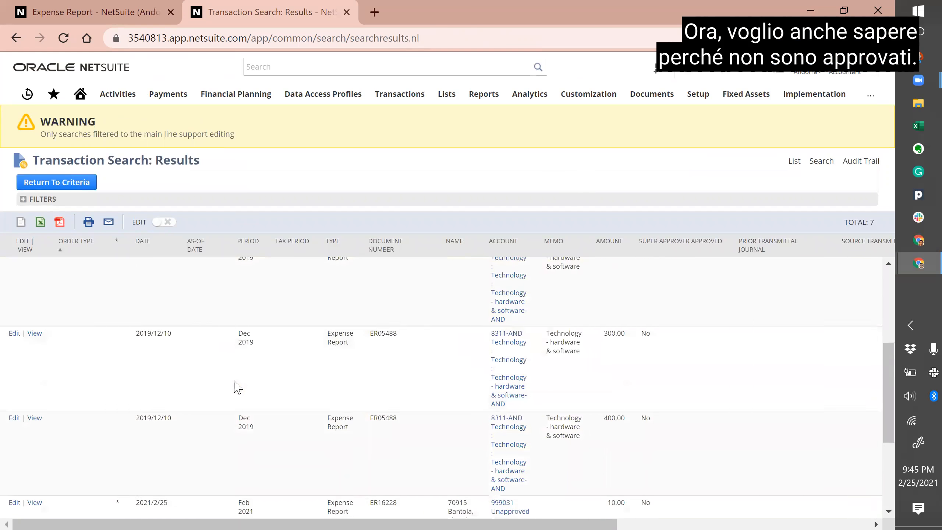
# Step: Add Next Role Approver and Next Approver/s result columns on the Results tab
pyautogui.click(62, 189)
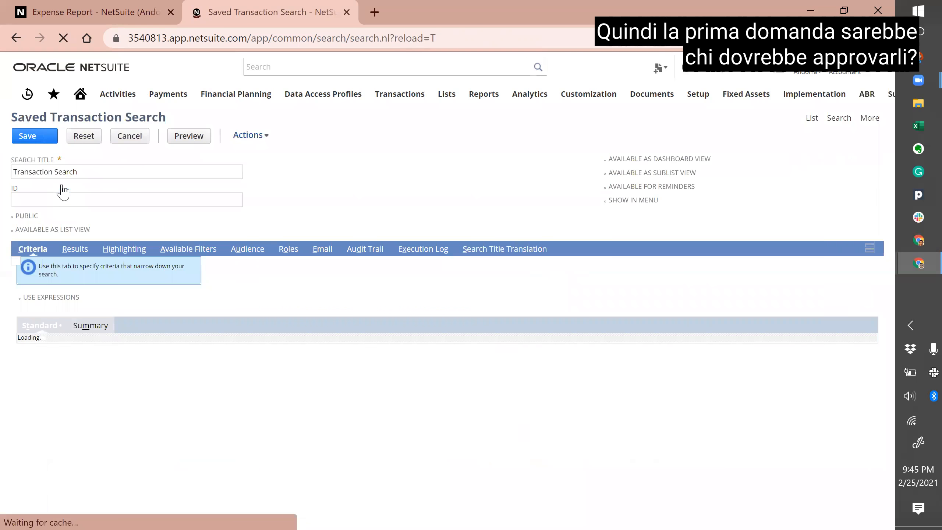
pyautogui.click(77, 254)
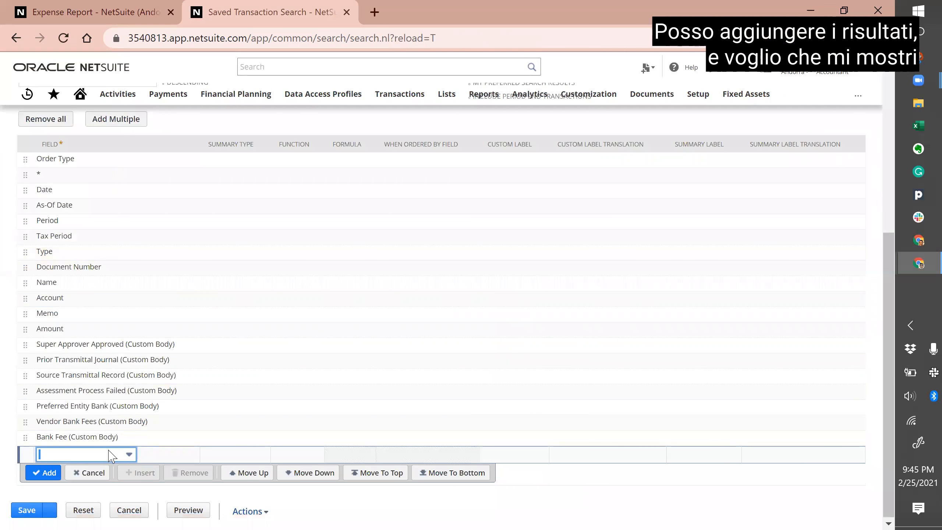
pyautogui.write('next')
pyautogui.press('Down')
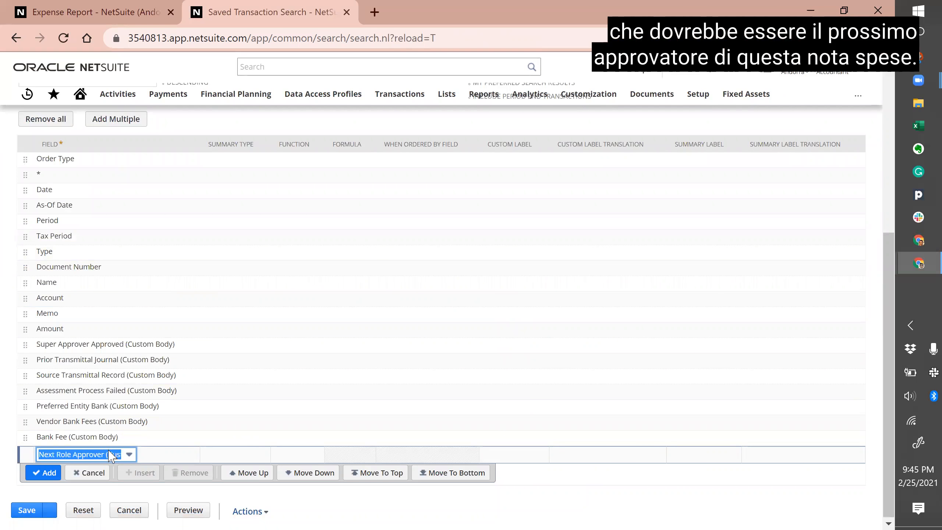
pyautogui.press('Tab')
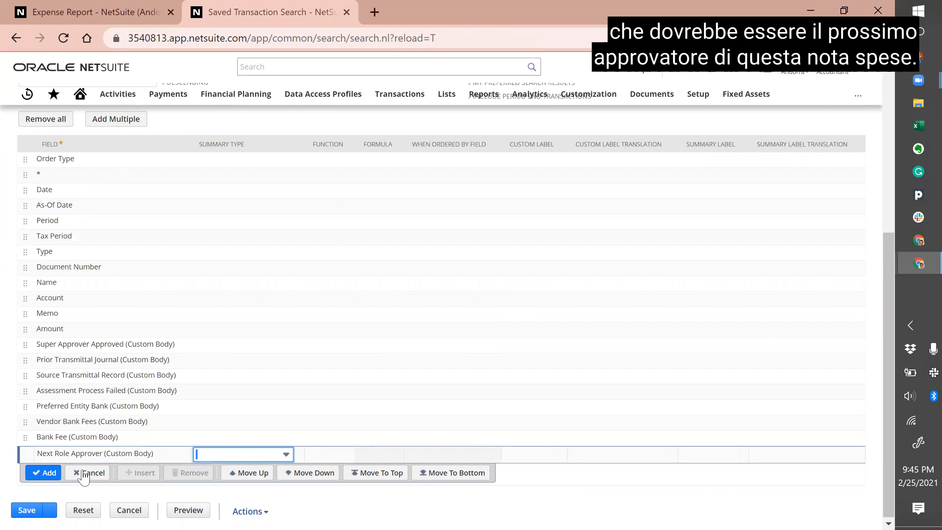
pyautogui.click(56, 476)
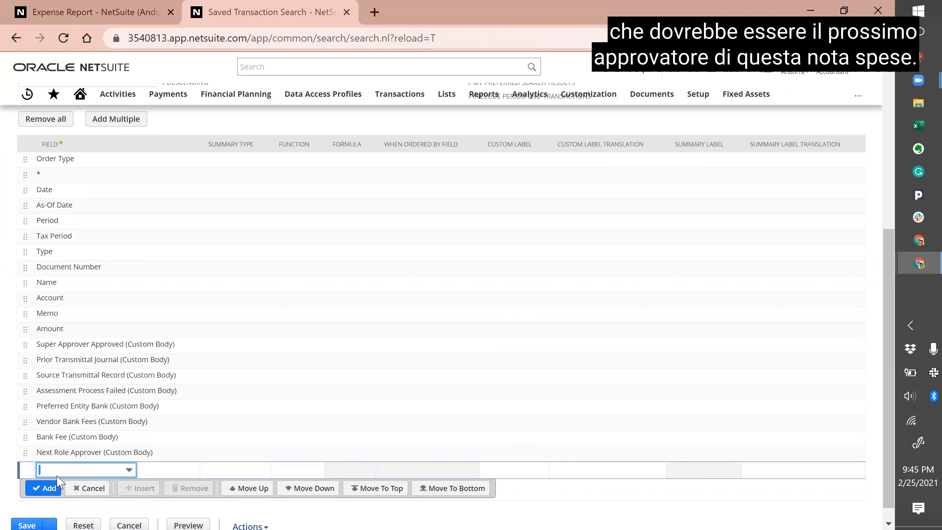
pyautogui.write('next')
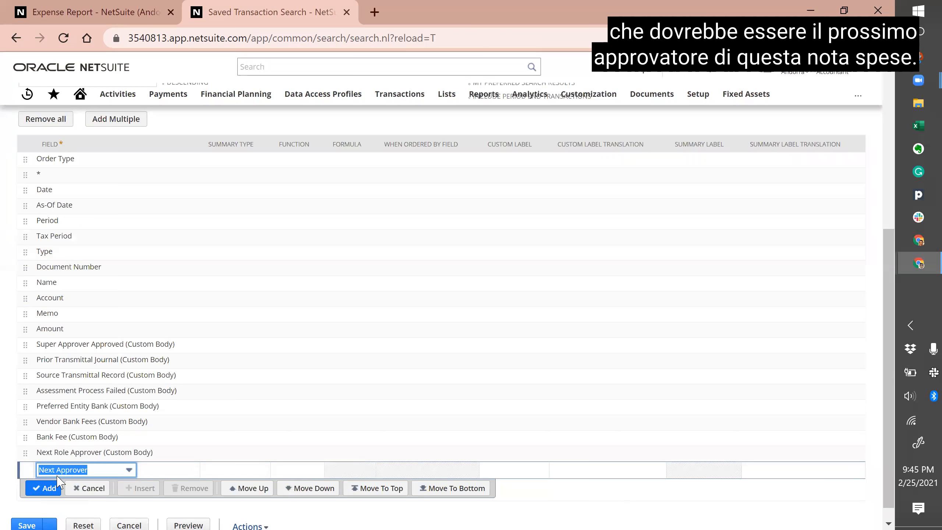
pyautogui.click(55, 487)
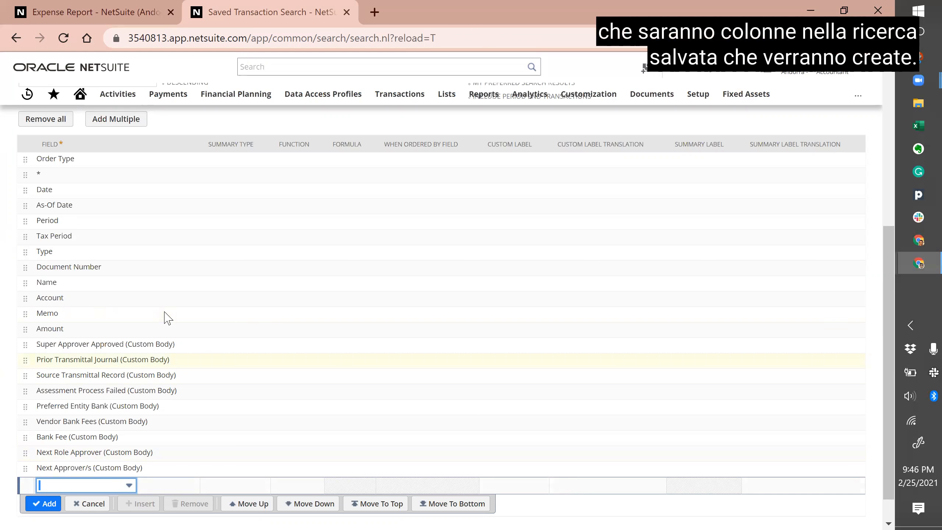
# Step: Remove the Order Type, As-Of Date, Tax Period and Super Approver Approved columns
pyautogui.click(88, 162)
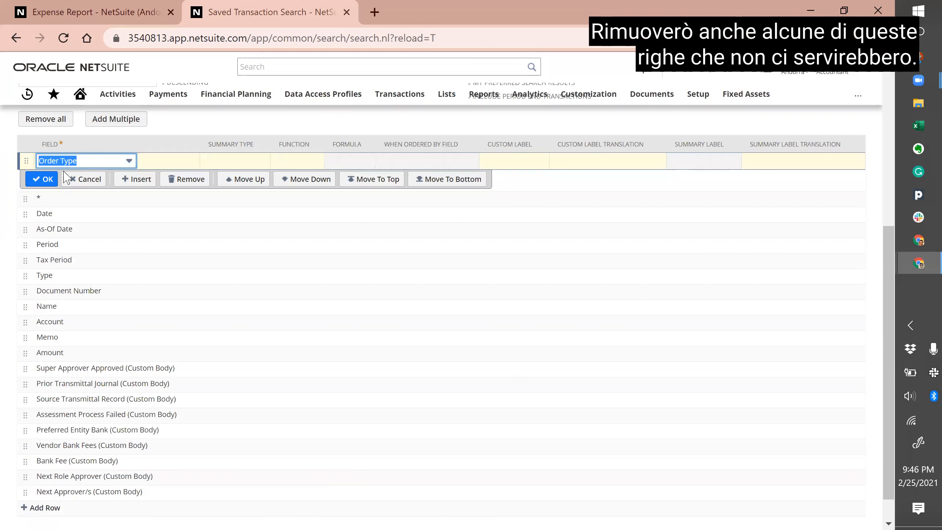
pyautogui.click(172, 181)
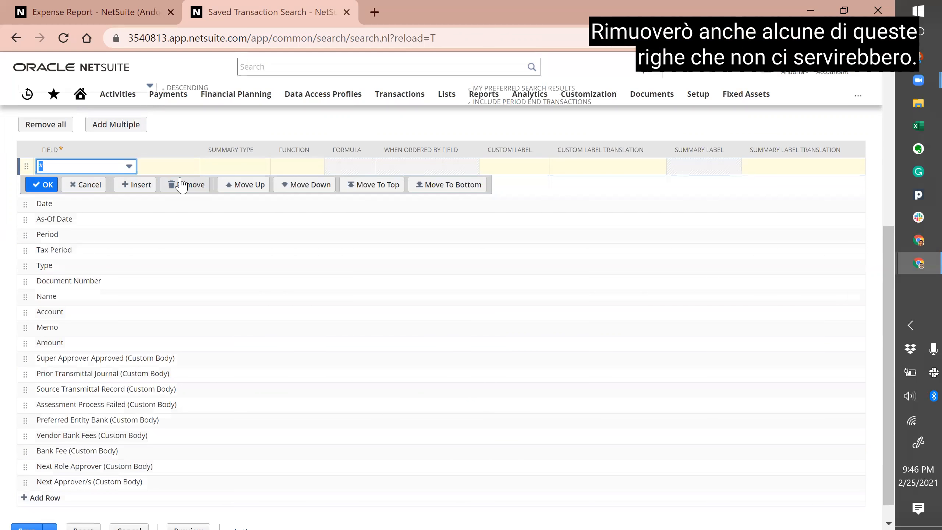
pyautogui.click(123, 219)
pyautogui.click(199, 221)
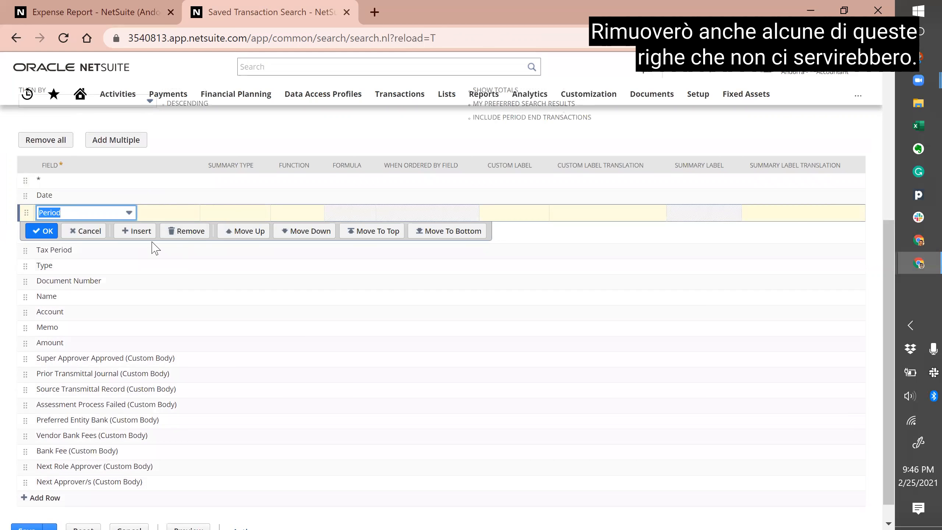
pyautogui.click(145, 256)
pyautogui.click(187, 246)
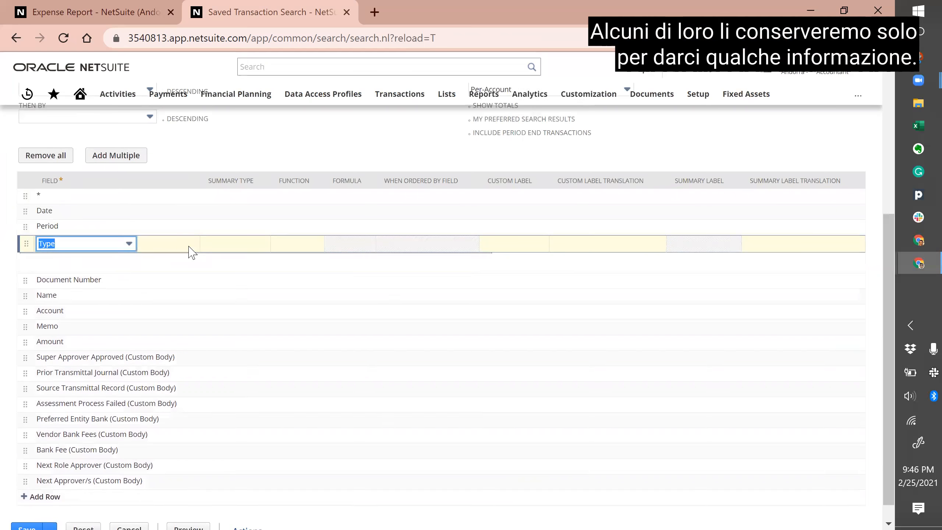
pyautogui.click(133, 358)
pyautogui.click(197, 362)
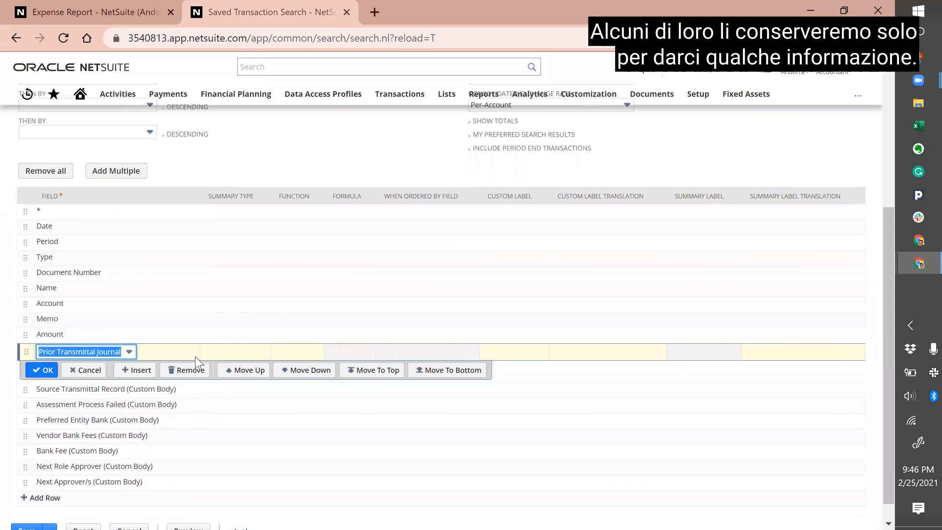
# Step: Remove the transmittal, assessment and bank fee columns, then preview the results
pyautogui.click(190, 384)
pyautogui.click(190, 385)
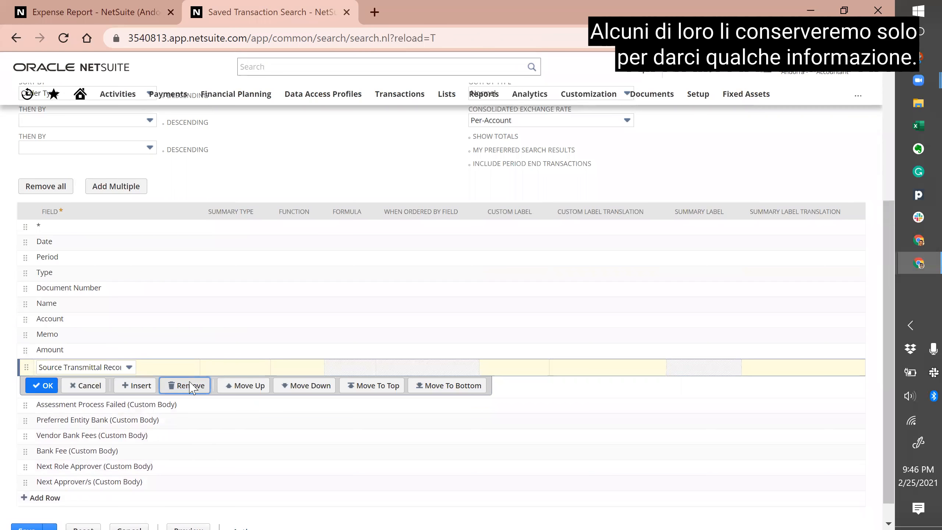
pyautogui.click(189, 415)
pyautogui.click(189, 414)
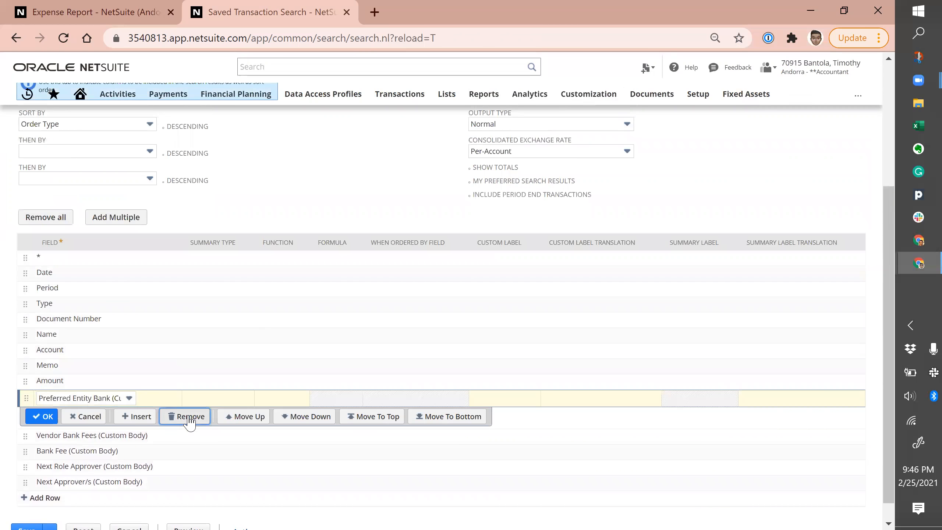
pyautogui.click(187, 431)
pyautogui.click(189, 447)
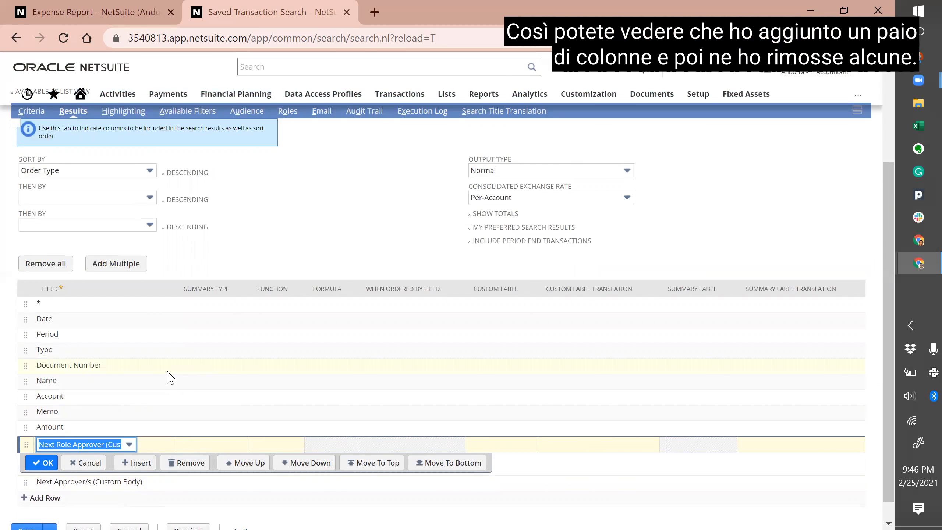
pyautogui.scroll(4, 171, 376)
pyautogui.click(196, 140)
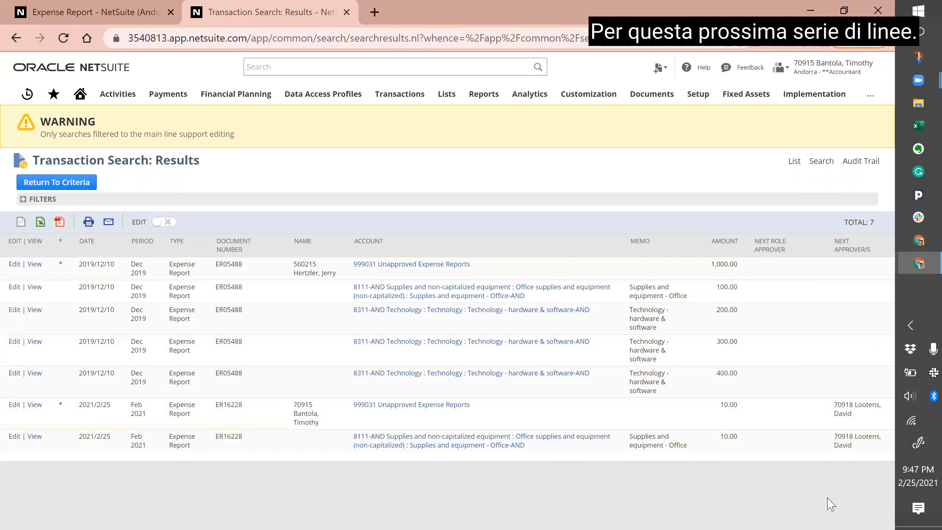
# Step: Review the preview, where only the February 2021 report shows a next approver
pyautogui.moveTo(857, 444)
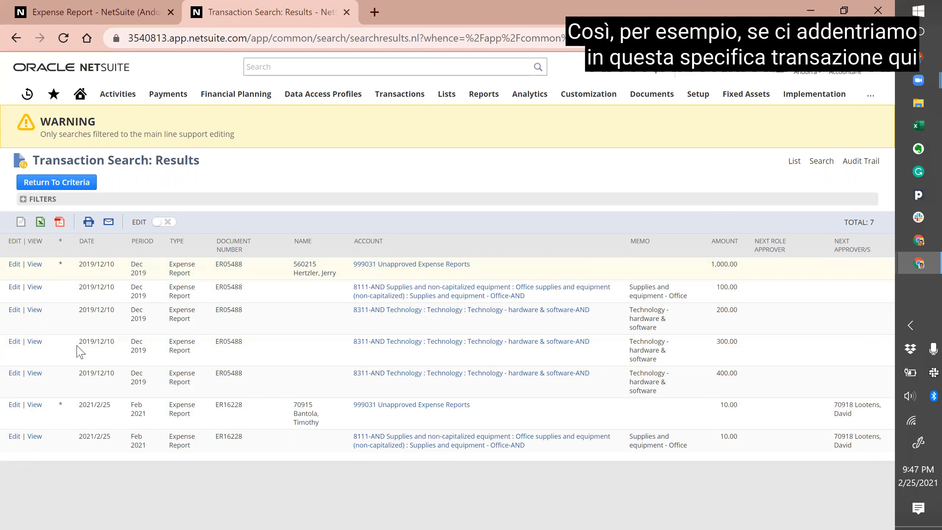
# Step: Open expense report ER16228 in a new tab, look it over, then return to the search results
pyautogui.keyDown('ctrl'); pyautogui.click(37, 407); pyautogui.keyUp('ctrl')
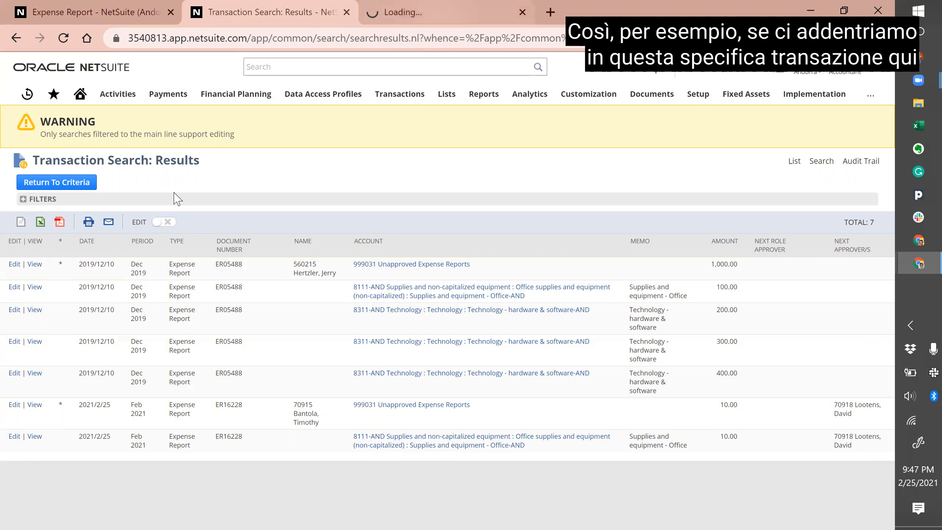
pyautogui.hotkey('ctrl', 'Tab')
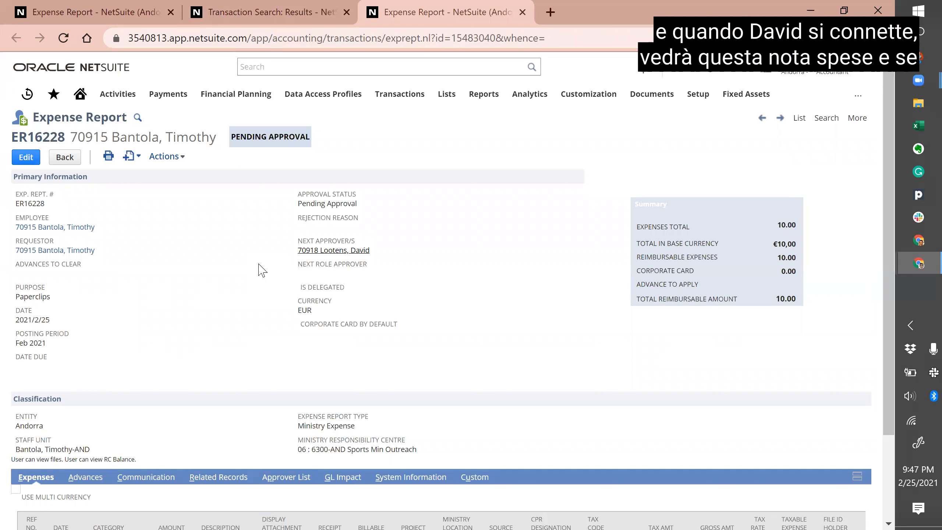
pyautogui.scroll(-3, 262, 269)
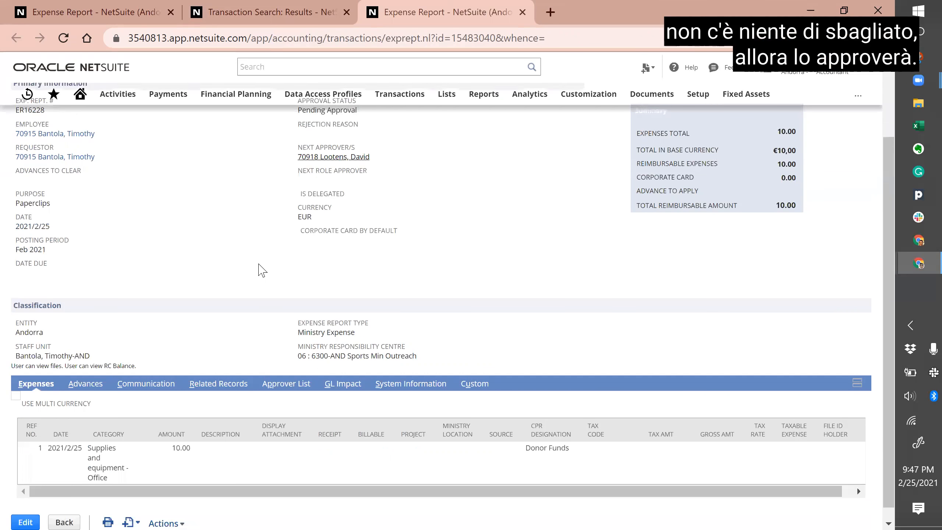
pyautogui.scroll(3, 262, 270)
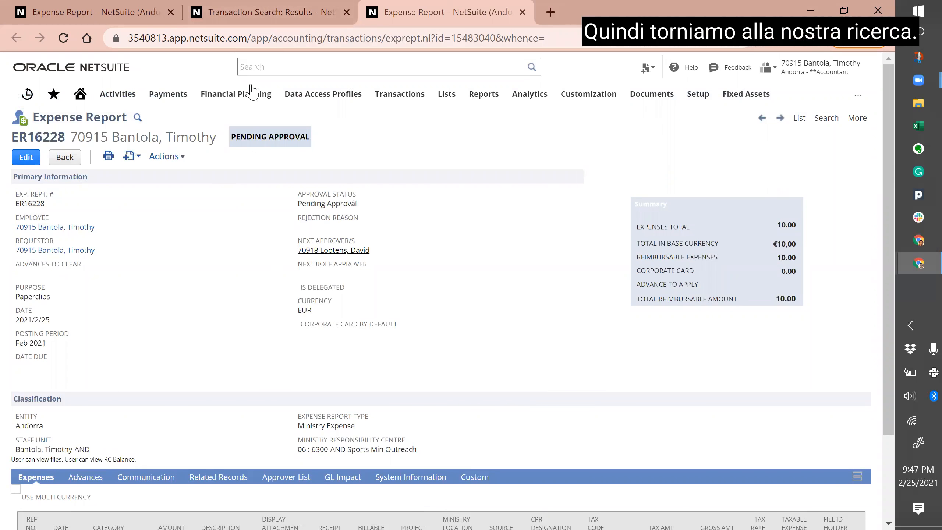
pyautogui.hotkey('ctrl', 'shift', 'Tab')
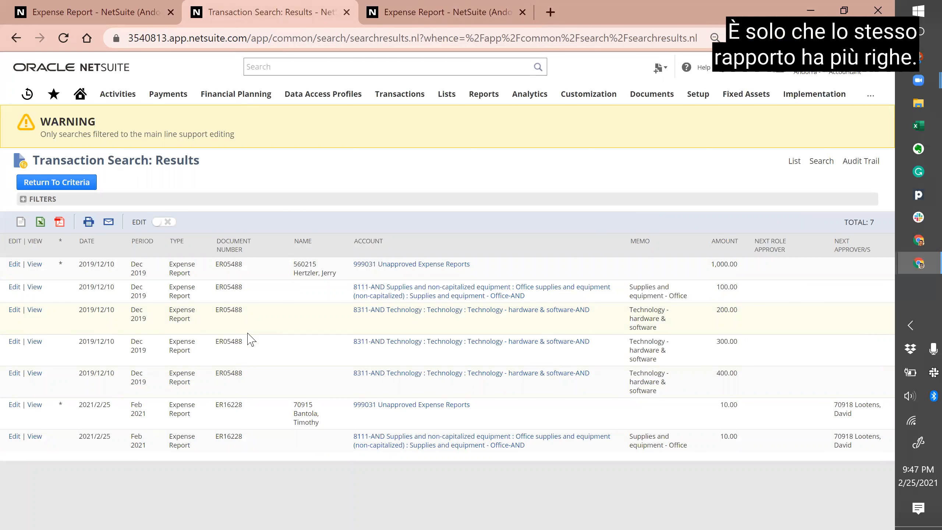
# Step: Add a Main Line = Yes filter to the criteria and preview the two resulting lines
pyautogui.click(81, 185)
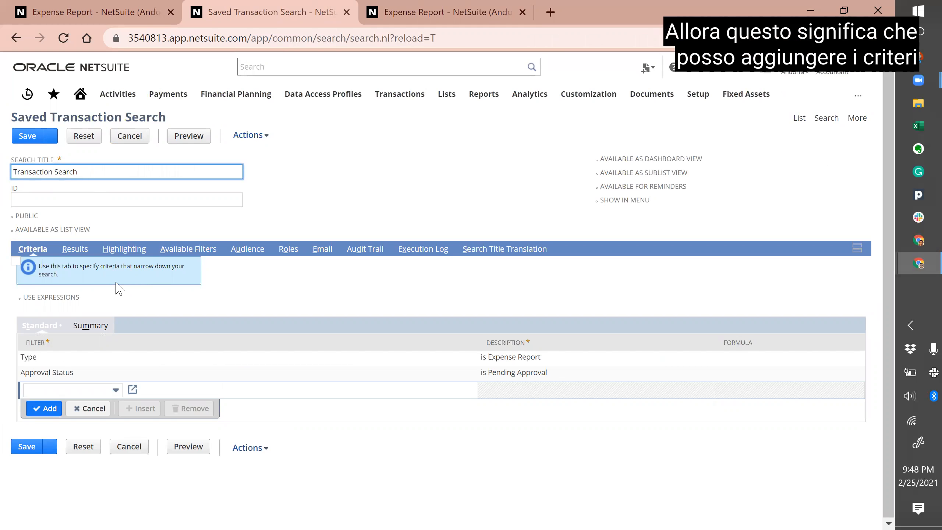
pyautogui.click(81, 390)
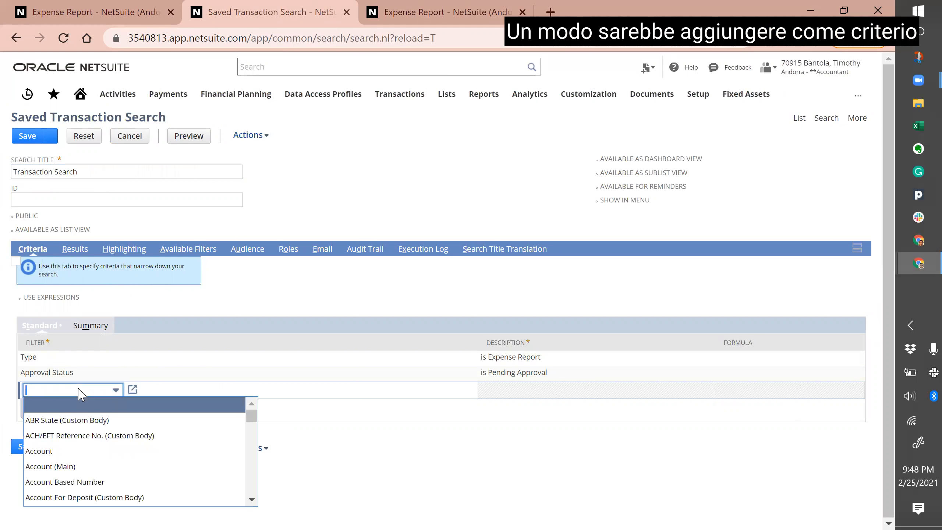
pyautogui.write('Main Line')
pyautogui.press('Tab')
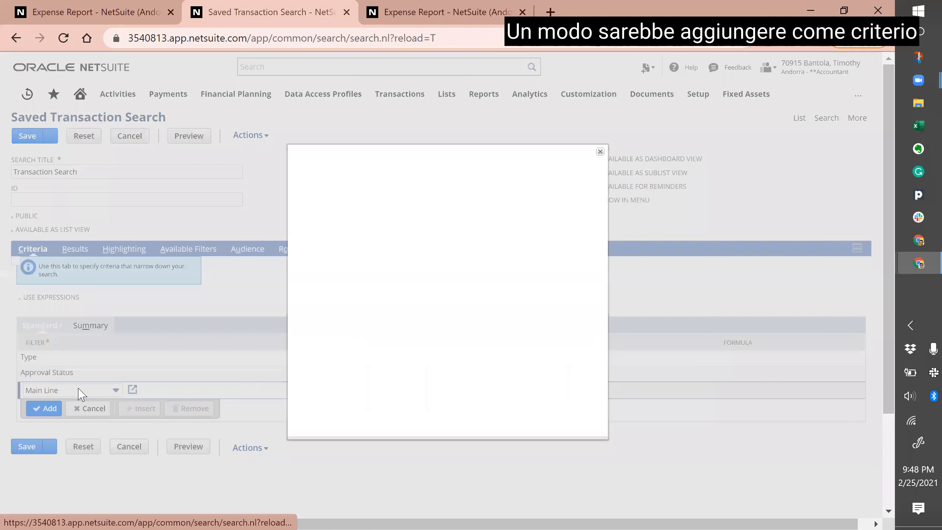
pyautogui.click(383, 201)
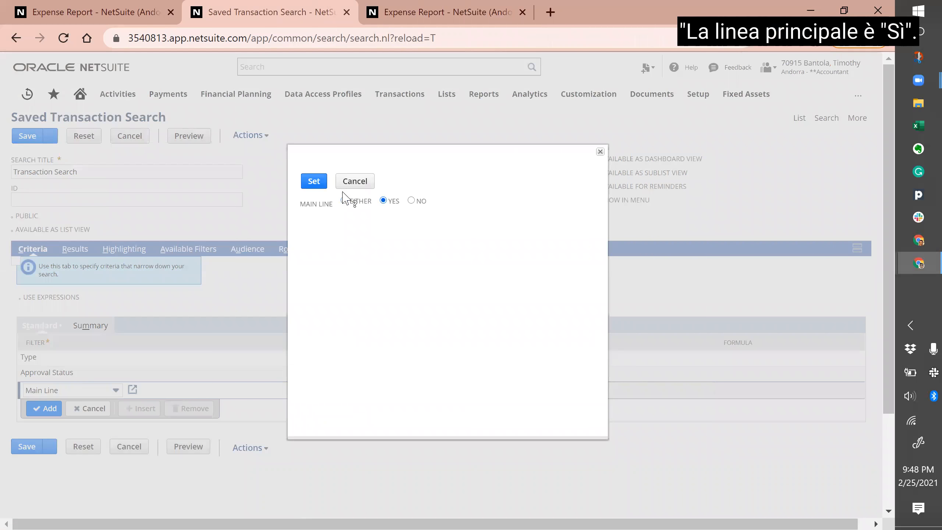
pyautogui.click(314, 181)
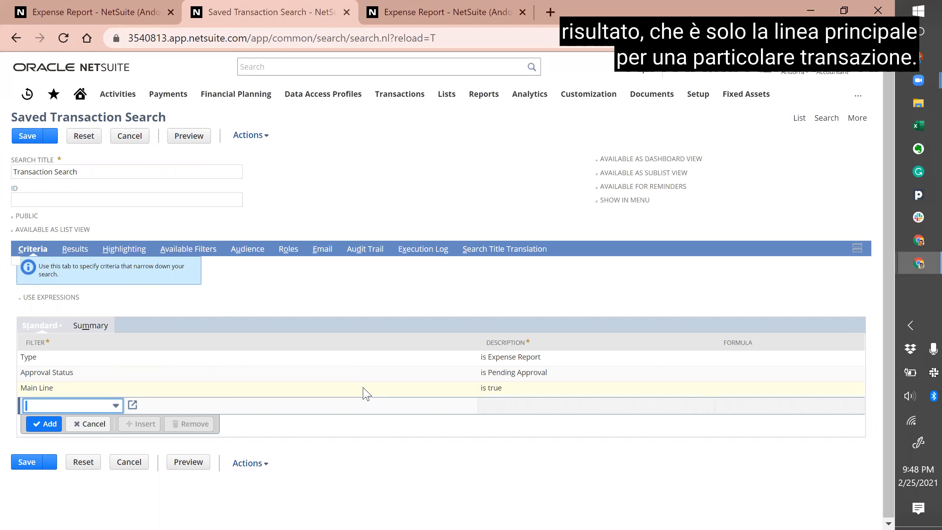
pyautogui.click(195, 139)
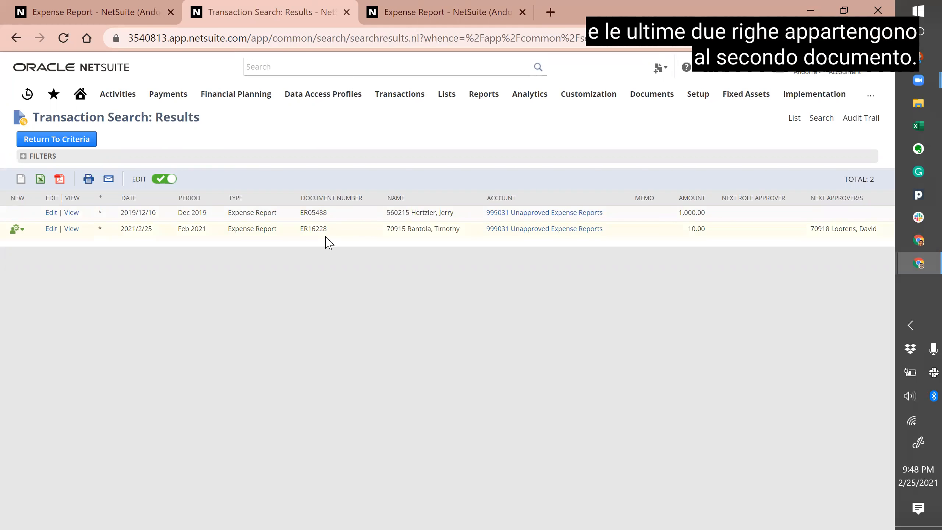
# Step: Remove the Main Line criterion from the search
pyautogui.click(81, 140)
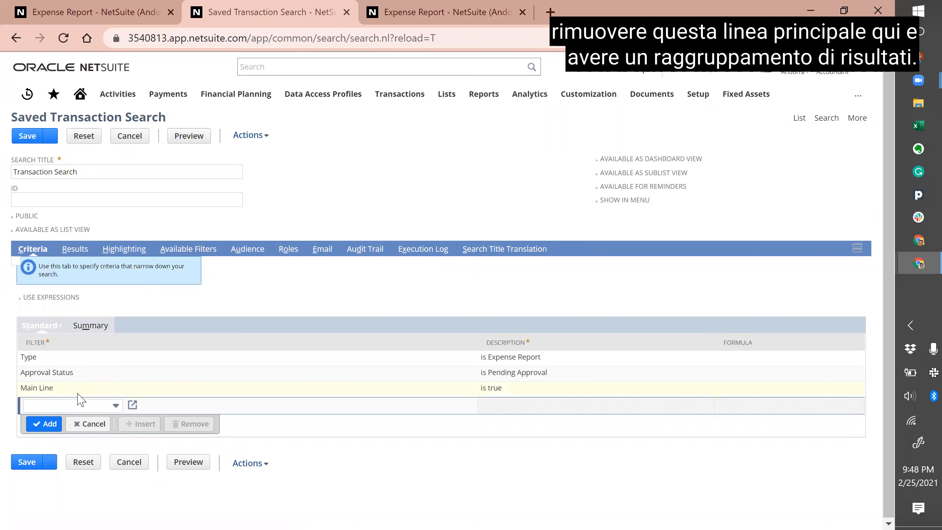
pyautogui.click(78, 388)
pyautogui.click(183, 407)
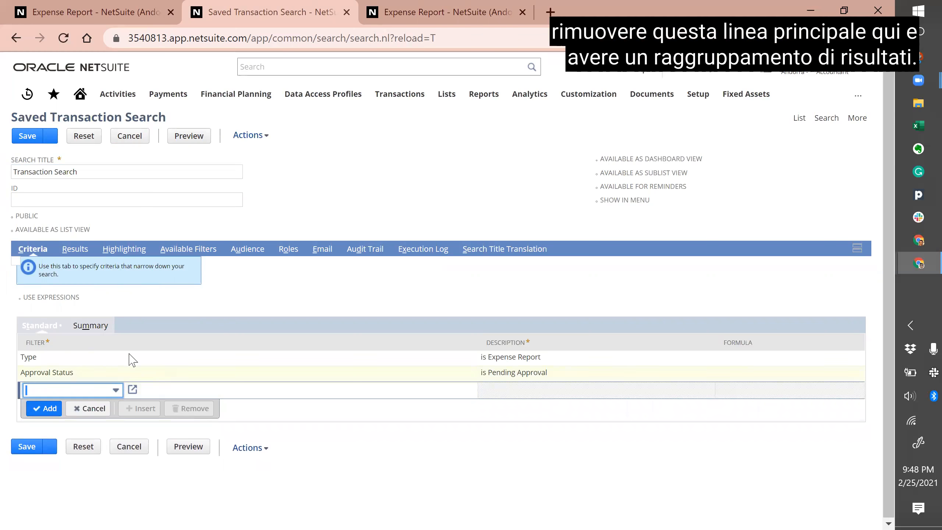
# Step: Set the Document Number and Date result columns to Summary Type Group
pyautogui.click(78, 249)
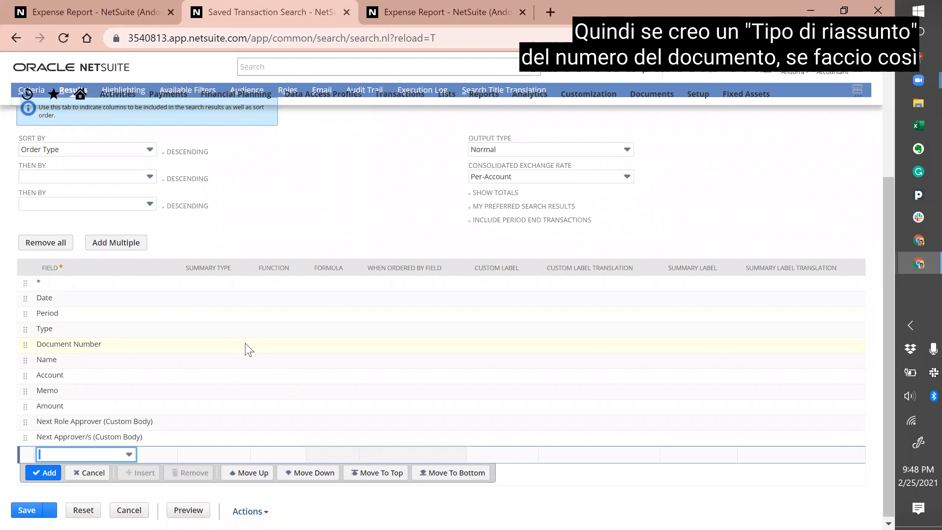
pyautogui.click(200, 346)
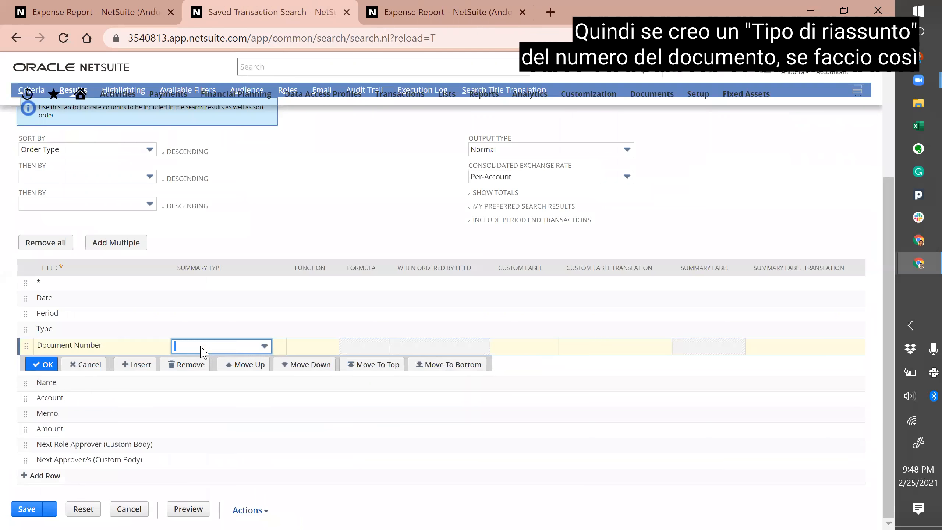
pyautogui.click(200, 349)
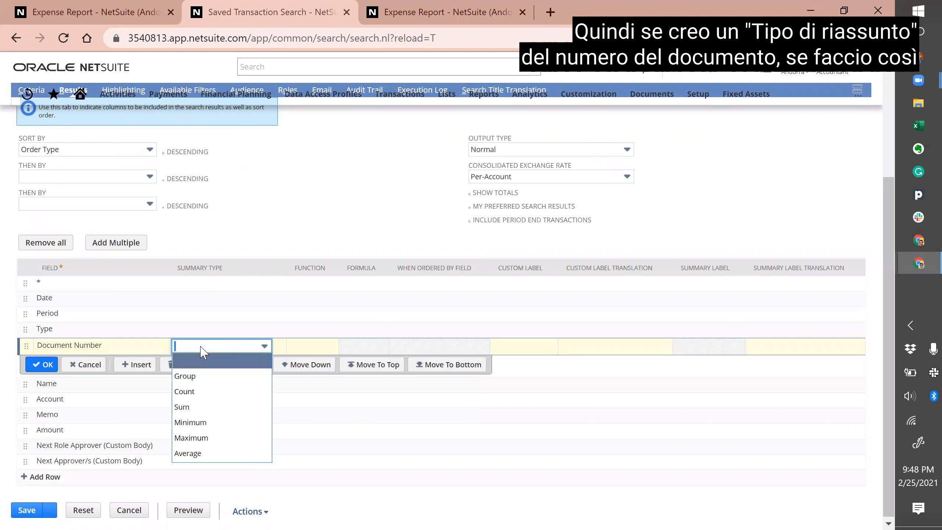
pyautogui.click(196, 376)
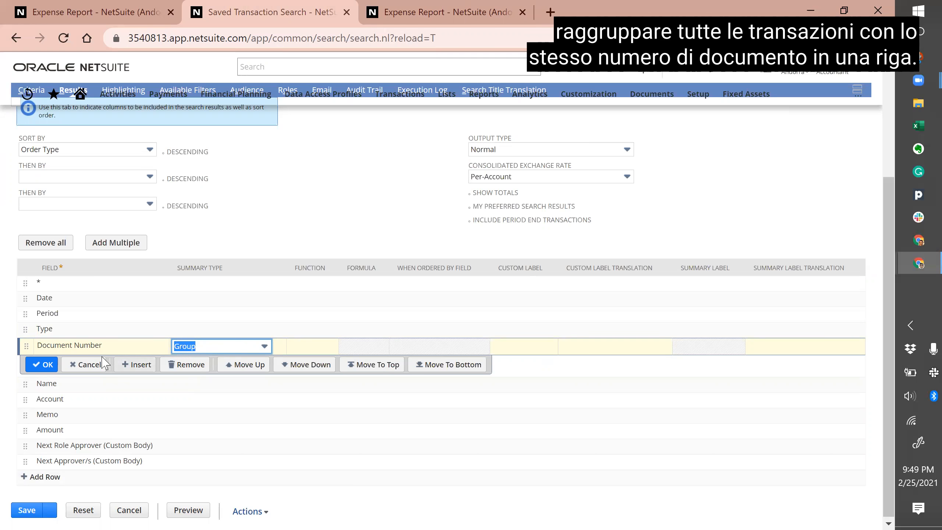
pyautogui.click(43, 364)
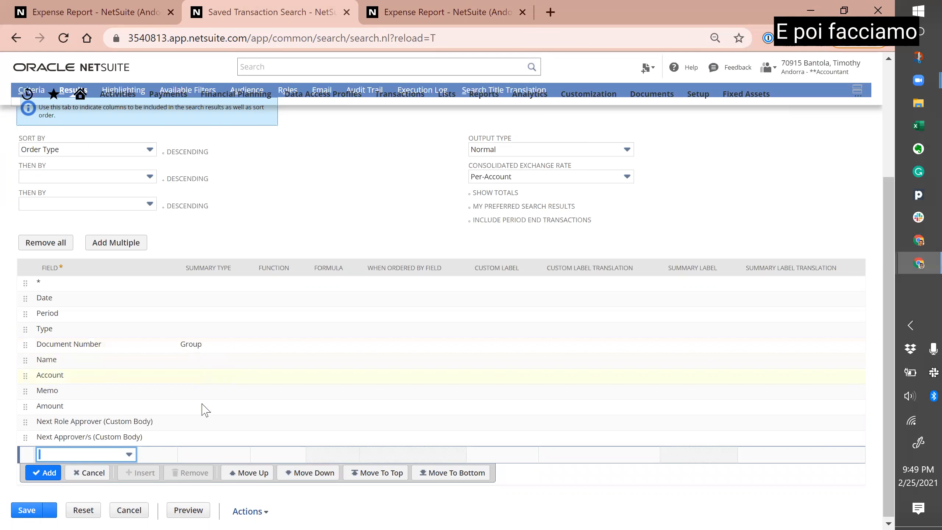
pyautogui.click(201, 305)
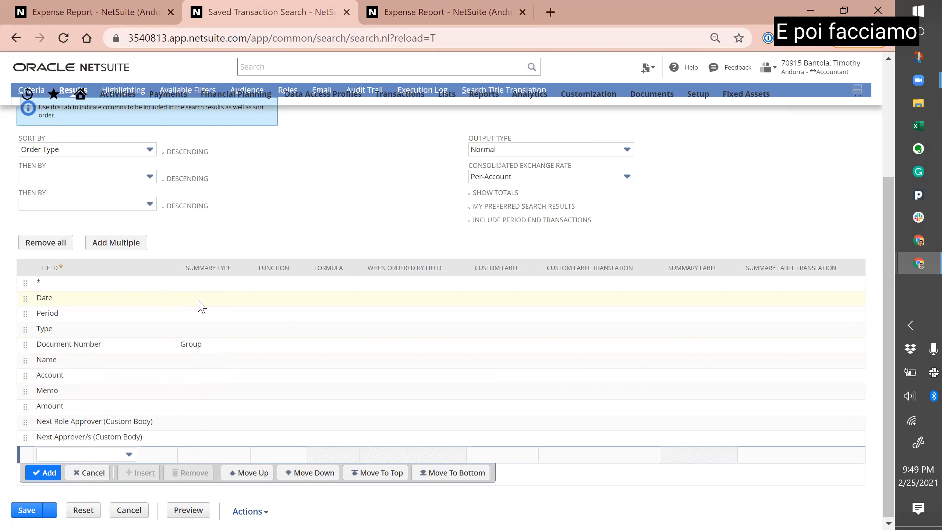
pyautogui.click(188, 329)
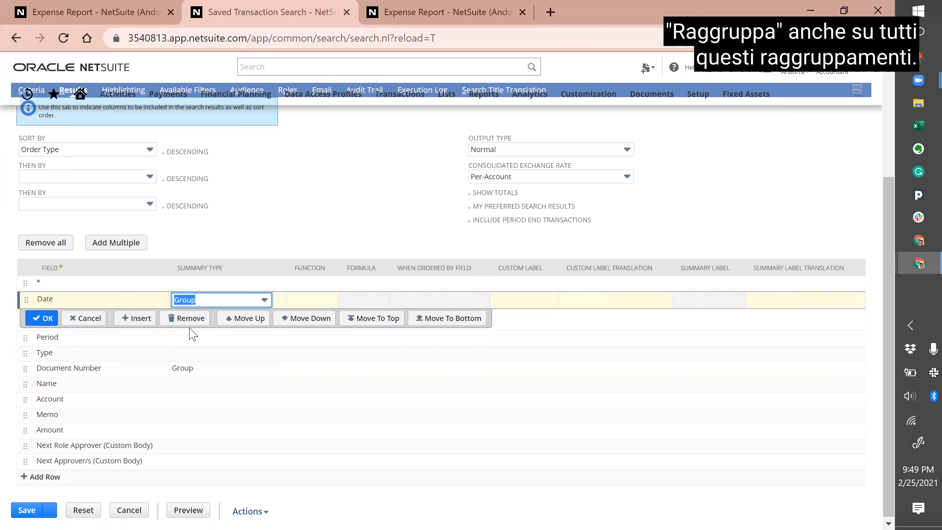
pyautogui.click(187, 338)
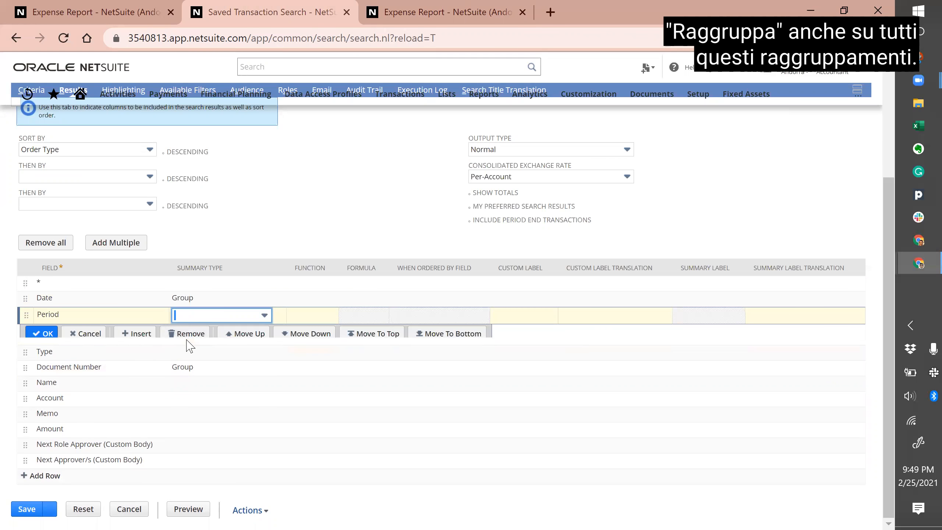
# Step: Set the Period result column to Summary Type Group
pyautogui.click(198, 316)
pyautogui.click(196, 337)
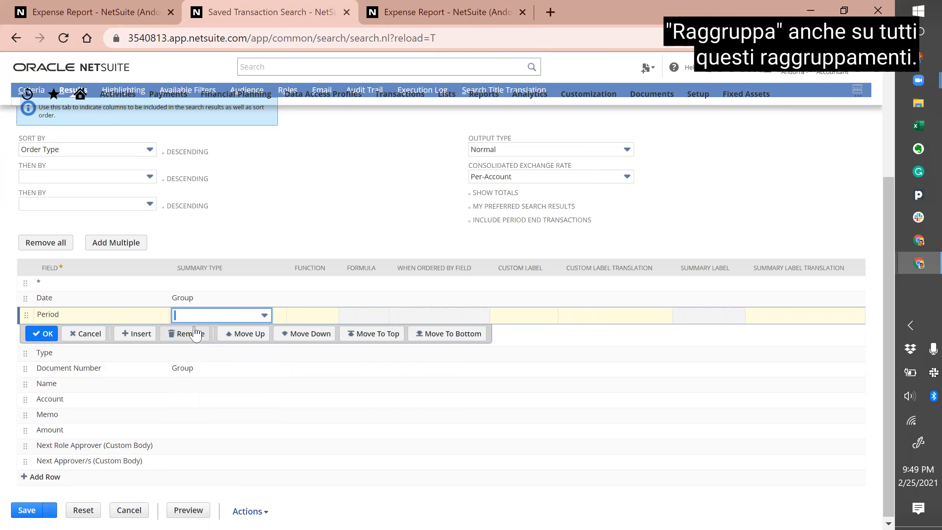
pyautogui.click(197, 316)
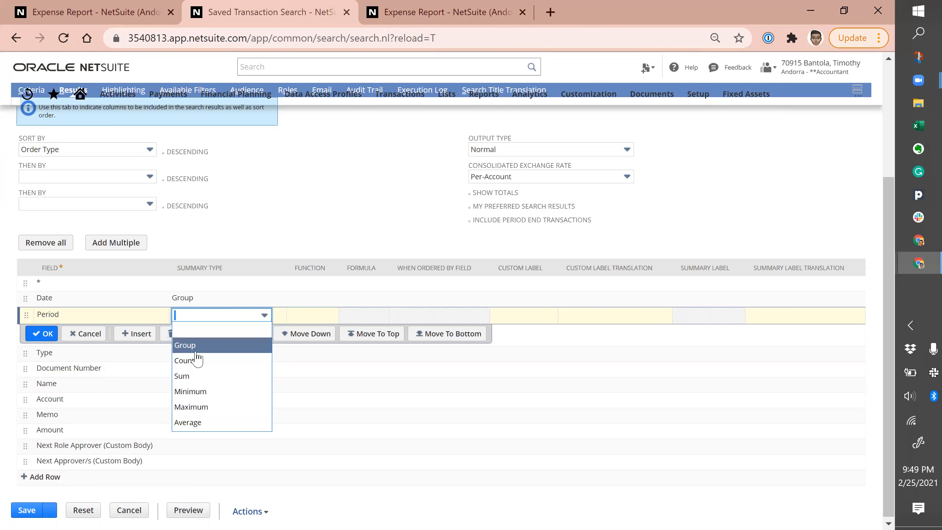
pyautogui.click(189, 347)
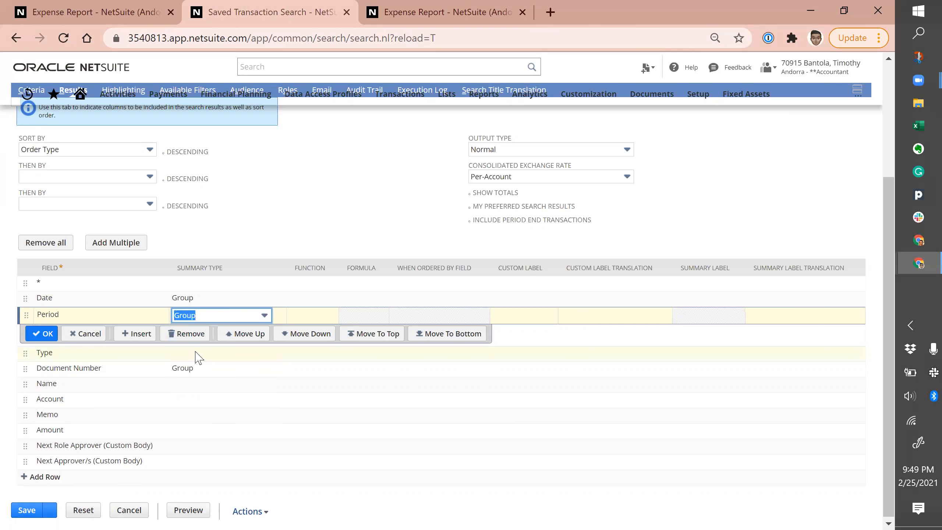
pyautogui.click(180, 435)
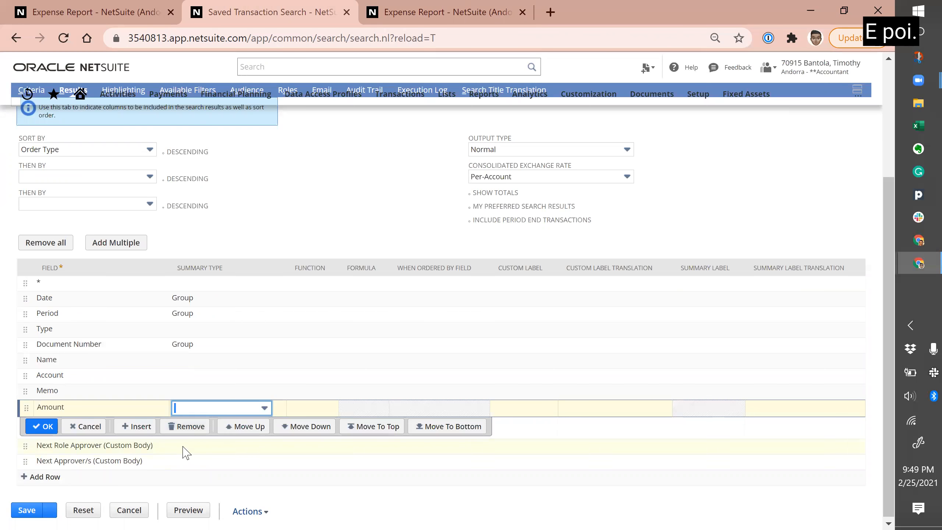
# Step: Group by Next Role Approver and Next Approver/s, leaving Amount ungrouped, then preview
pyautogui.click(183, 449)
pyautogui.click(218, 429)
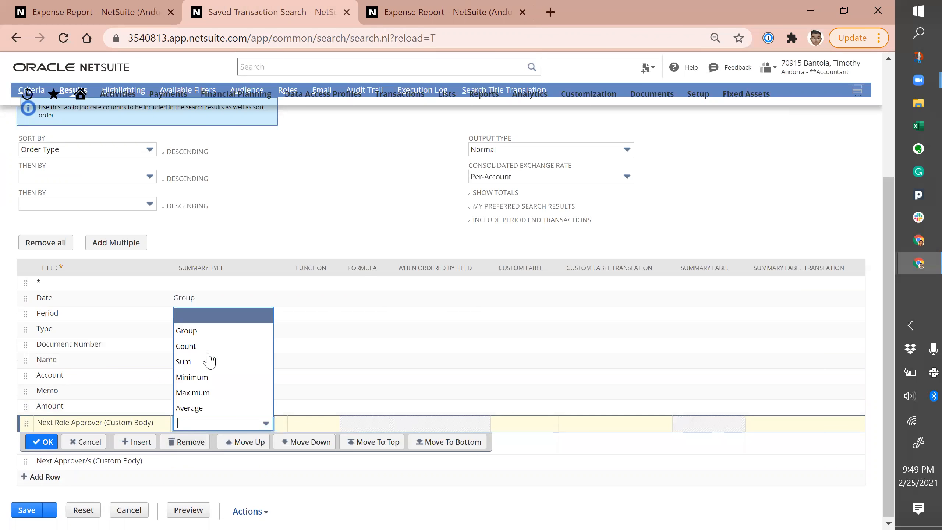
pyautogui.click(204, 330)
pyautogui.click(187, 464)
pyautogui.click(219, 438)
pyautogui.click(199, 347)
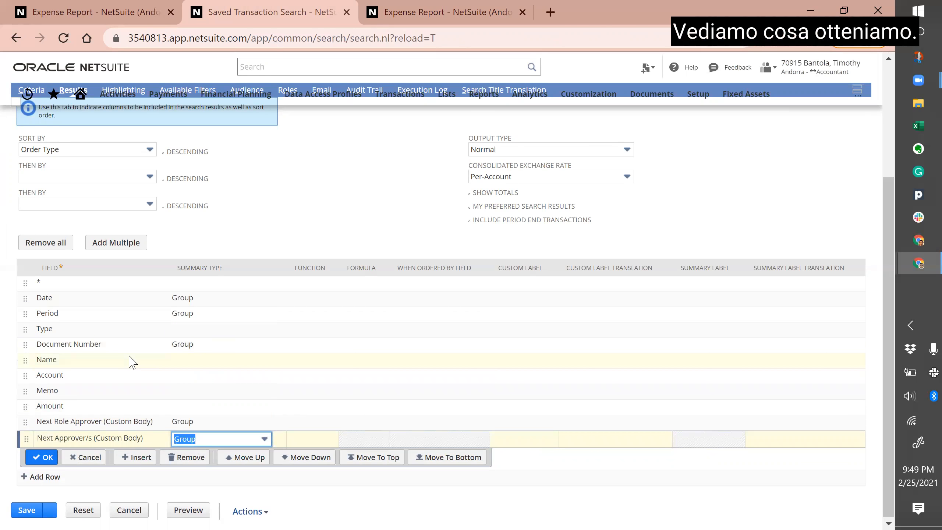
pyautogui.scroll(4, 131, 371)
pyautogui.click(189, 126)
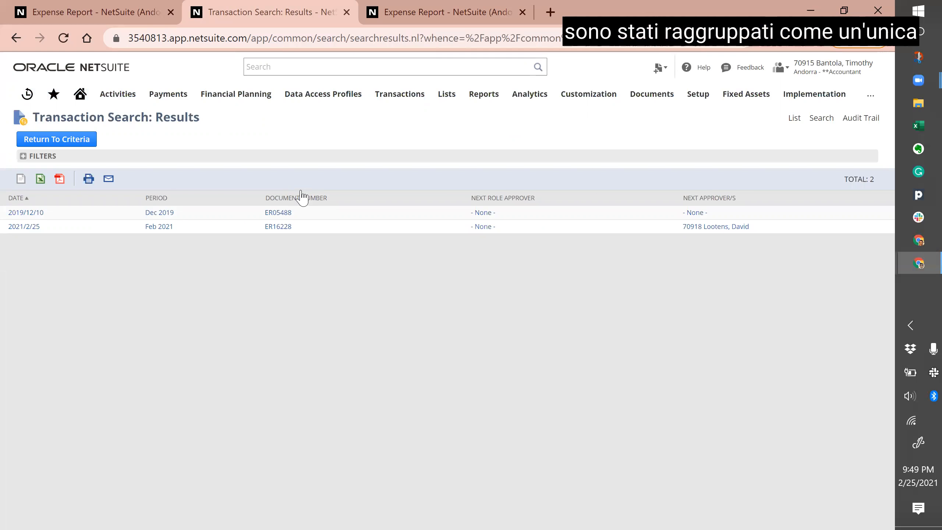
# Step: Drill into the lines of ER05488 and open that expense report record
pyautogui.click(283, 215)
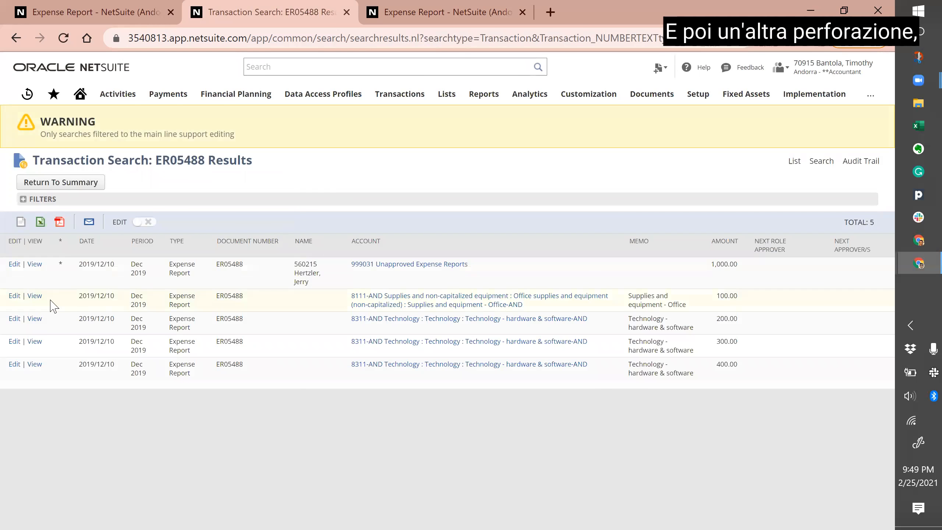
pyautogui.click(34, 299)
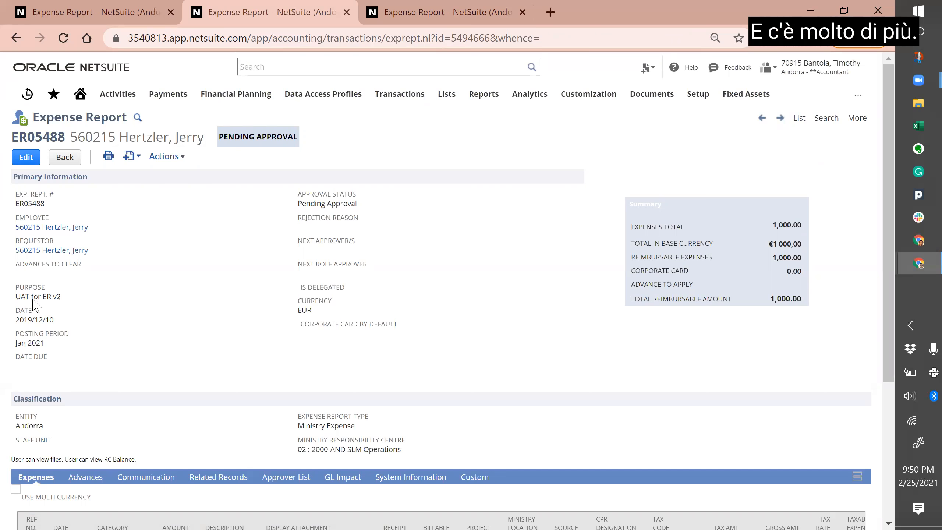
pyautogui.press('super+Tab')
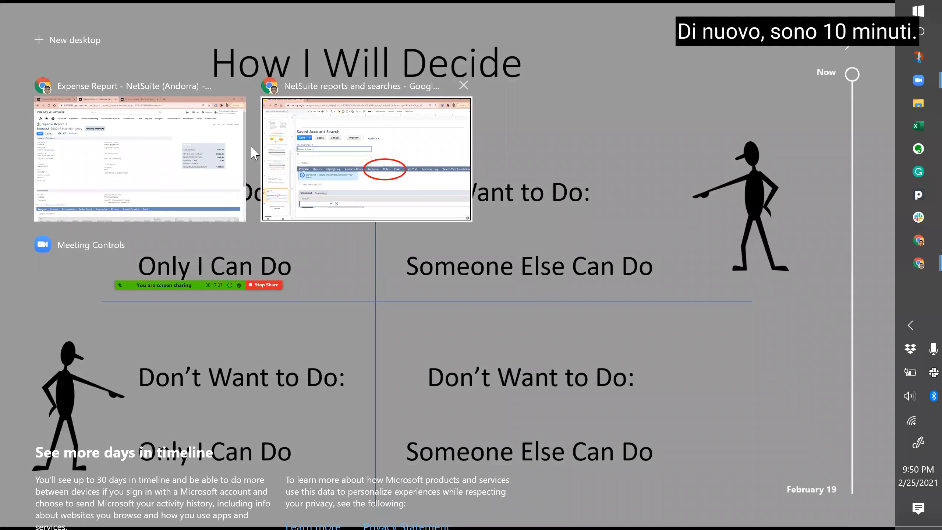
# Step: Switch to Google Slides and move through the AND-logic slide to slide 7, Simple Expressions
pyautogui.click(173, 395)
pyautogui.hotkey('alt', 'Tab')
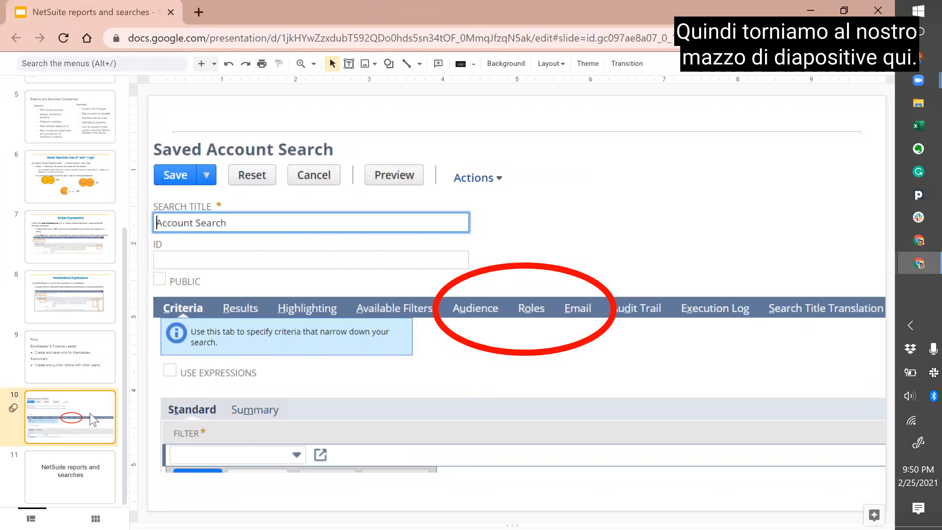
pyautogui.scroll(2, 81, 310)
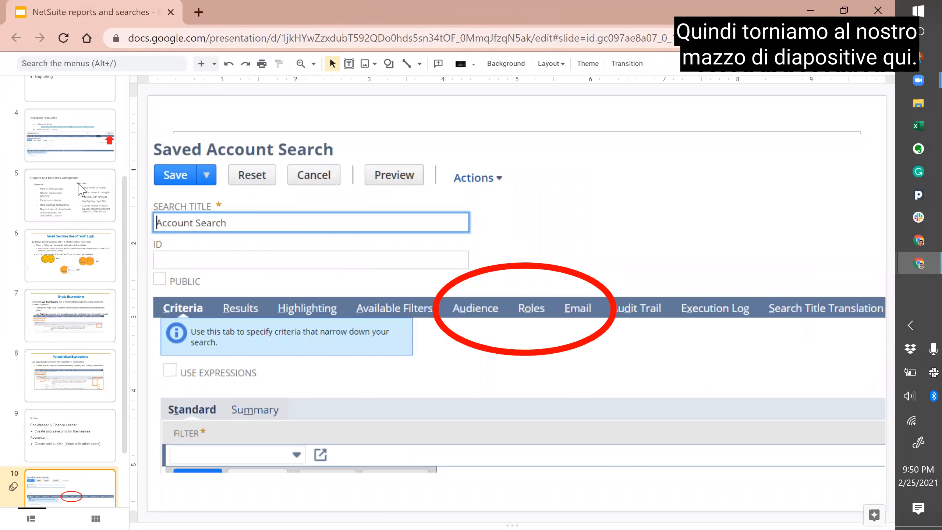
pyautogui.click(66, 244)
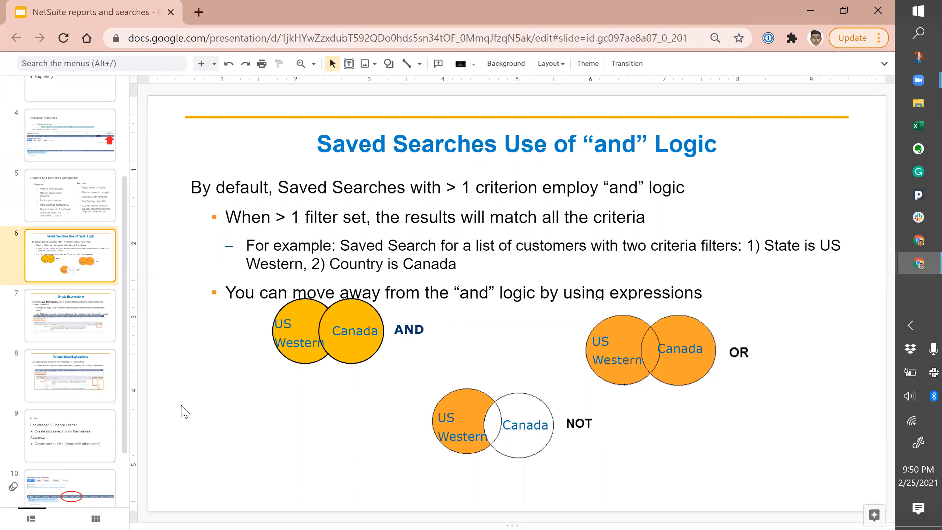
pyautogui.click(71, 332)
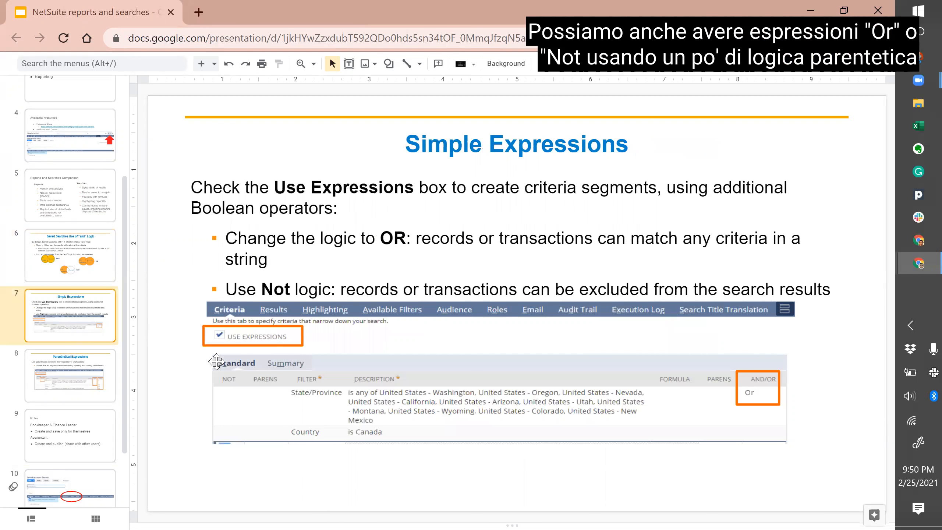